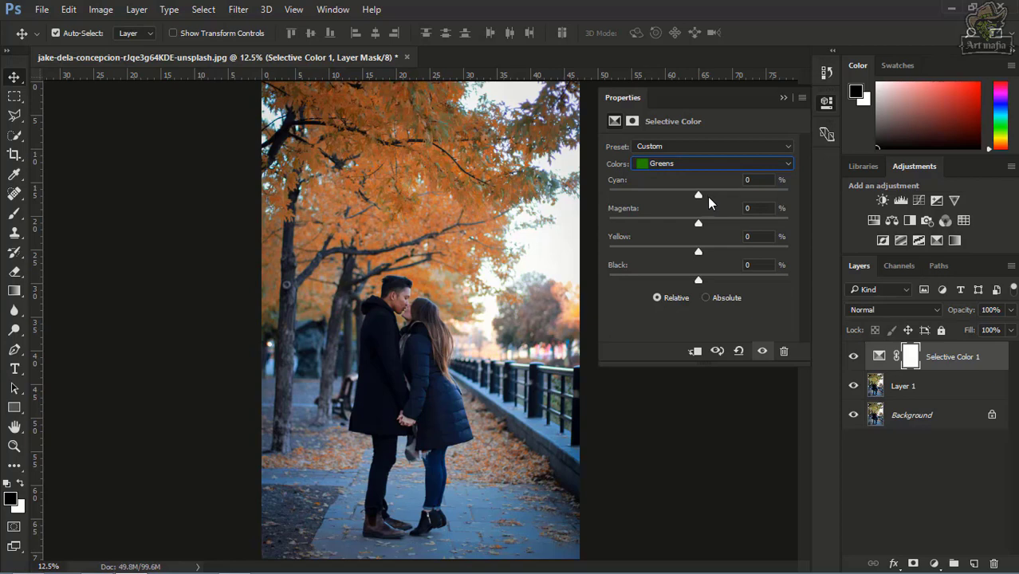
- For Greens in the Selective Color adjustment, lower cyan to its minimum, raise magenta moderately, reduce yellow strongly and raise black slightly
{"action": "left_click_drag", "start_coordinate": [700, 196], "coordinate": [609, 197]}
{"action": "left_click_drag", "start_coordinate": [698, 224], "coordinate": [728, 226]}
{"action": "left_click_drag", "start_coordinate": [731, 226], "coordinate": [648, 258]}
{"action": "left_click_drag", "start_coordinate": [697, 284], "coordinate": [712, 283]}
- Lower the cyan of the Reds slightly in the Selective Color adjustment and collapse its properties
{"action": "left_click", "coordinate": [705, 165]}
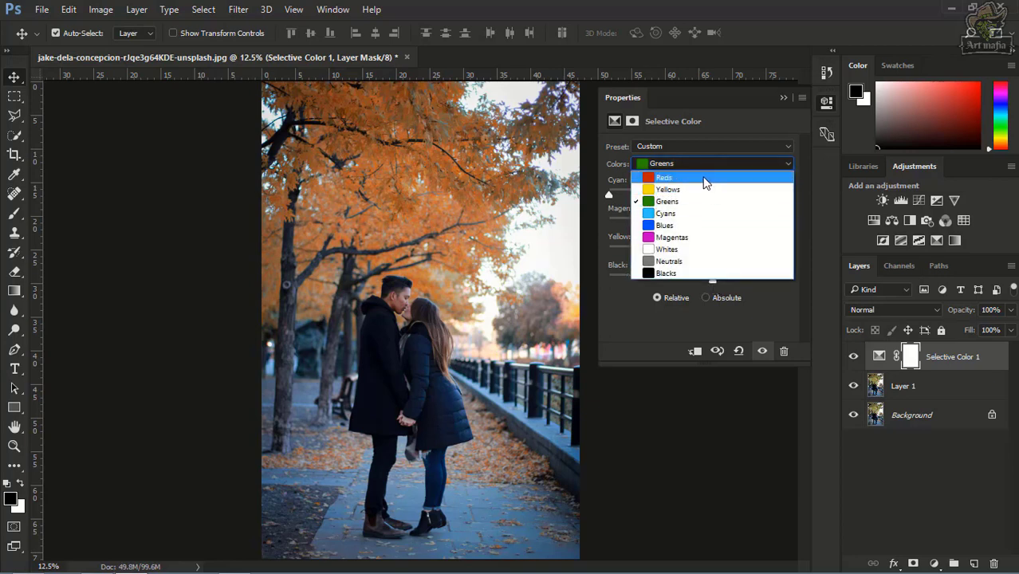
{"action": "left_click", "coordinate": [705, 177]}
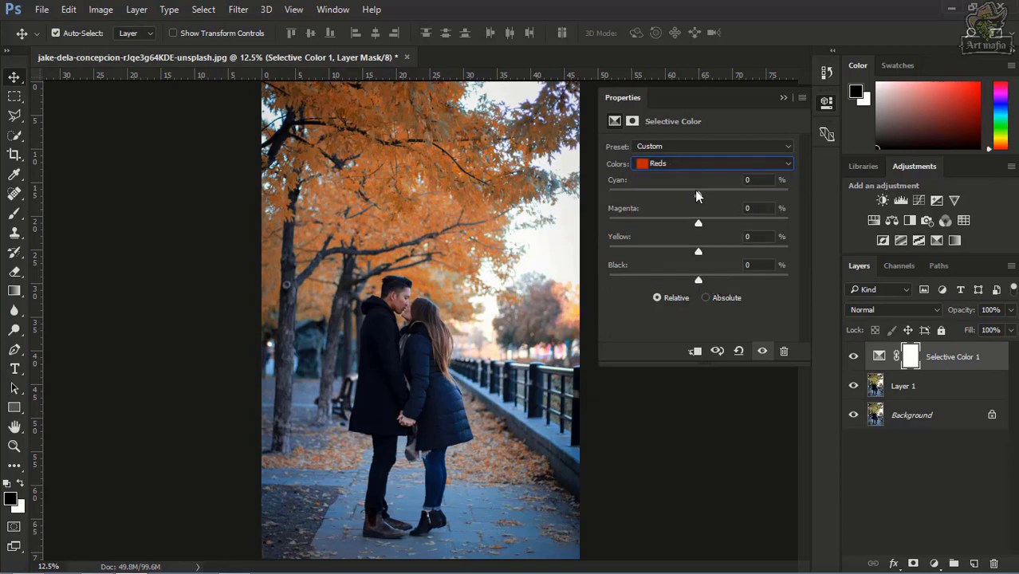
{"action": "left_click_drag", "start_coordinate": [699, 195], "coordinate": [688, 197]}
{"action": "left_click", "coordinate": [782, 98]}
- Add a Hue/Saturation adjustment layer, set the hue of the Yellows to -65 and raise their saturation
{"action": "left_click", "coordinate": [934, 563]}
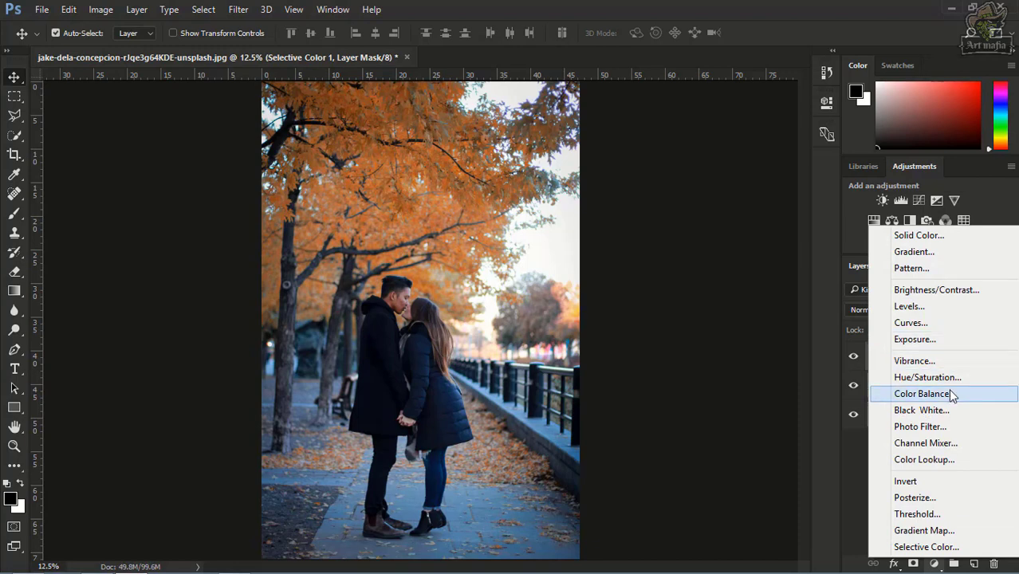
{"action": "left_click", "coordinate": [948, 375]}
{"action": "left_click", "coordinate": [706, 163]}
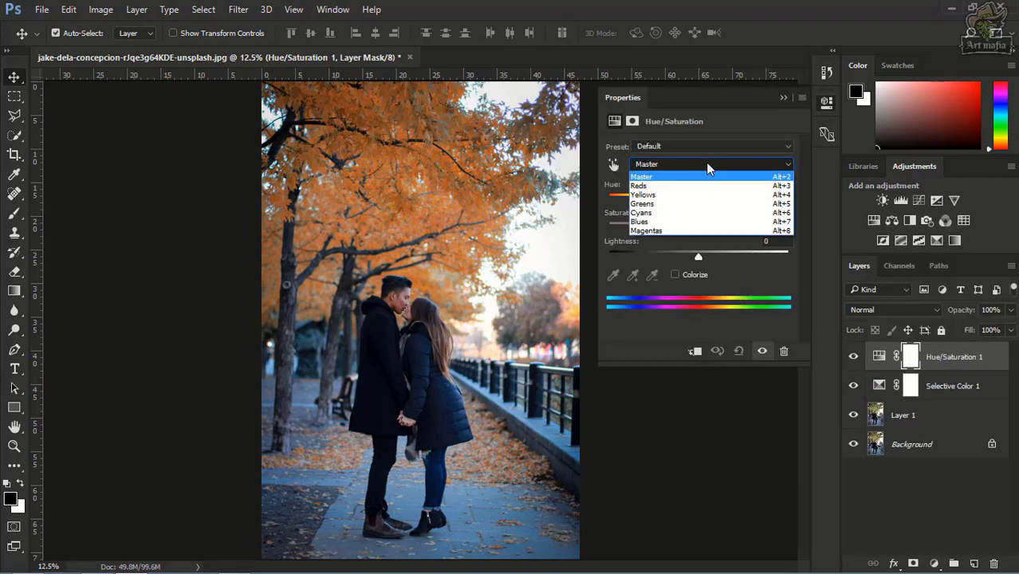
{"action": "left_click", "coordinate": [701, 199]}
{"action": "left_click_drag", "start_coordinate": [699, 199], "coordinate": [651, 202]}
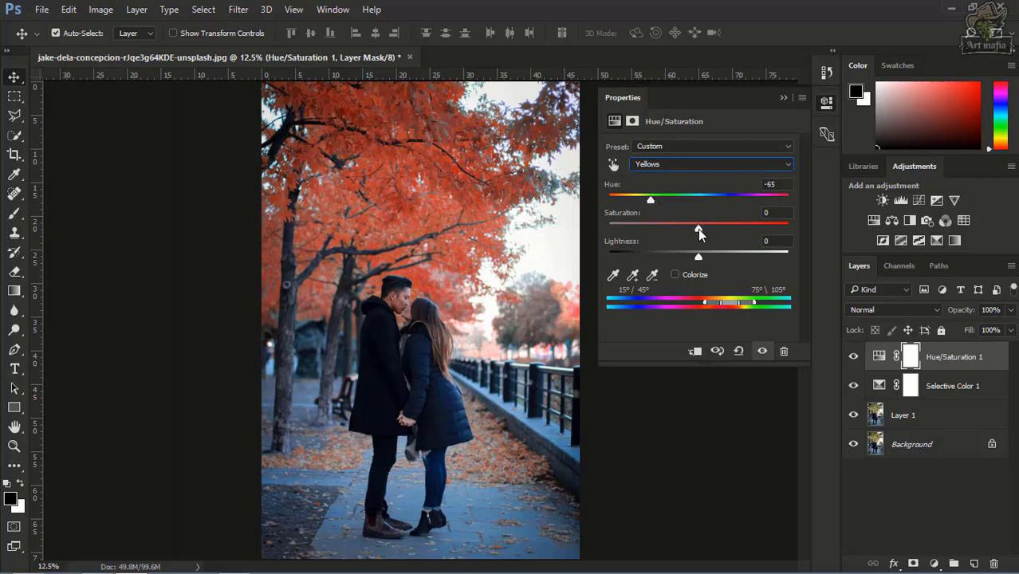
{"action": "left_click_drag", "start_coordinate": [698, 229], "coordinate": [731, 234]}
{"action": "left_click", "coordinate": [782, 99]}
- Compare the photo with and without the Hue/Saturation 1 layer by switching its visibility off and on
{"action": "left_click", "coordinate": [951, 392]}
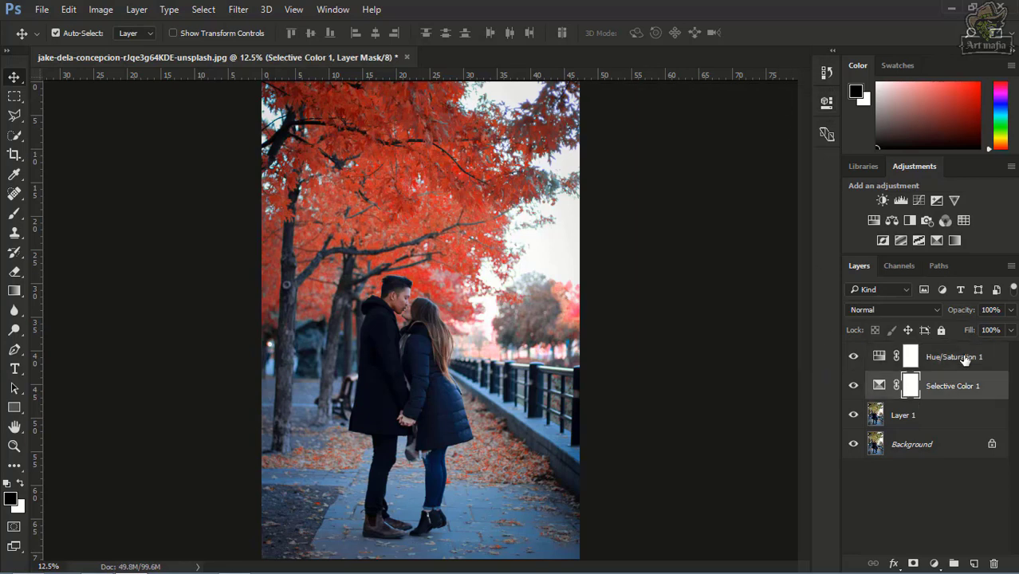
{"action": "left_click", "coordinate": [952, 364]}
{"action": "left_click", "coordinate": [852, 358]}
{"action": "left_click", "coordinate": [852, 358]}
{"action": "left_click", "coordinate": [852, 358]}
{"action": "left_click", "coordinate": [852, 358]}
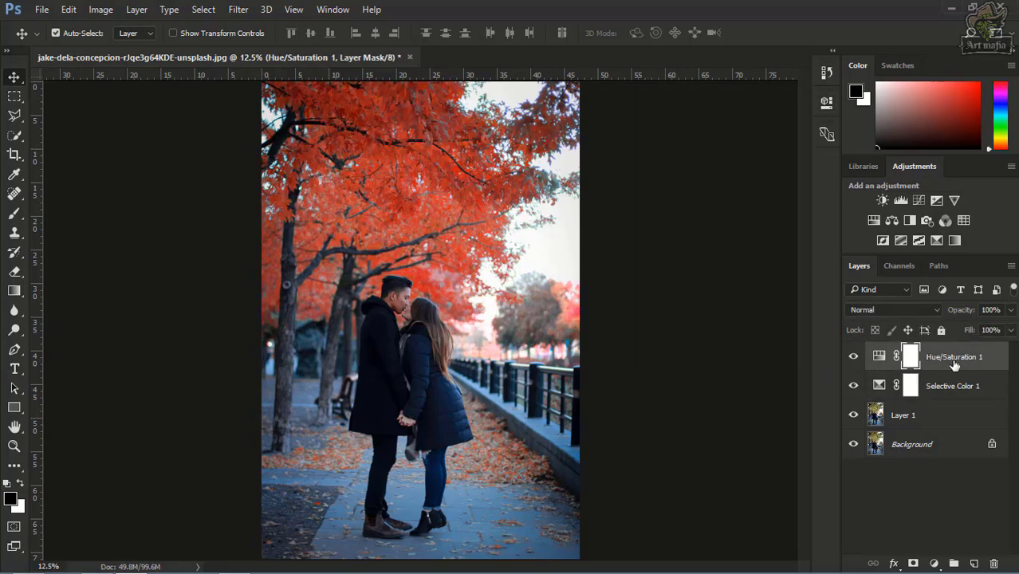
- Stamp all visible layers into a new layer at the top of the stack and open it in the Camera Raw Filter
{"action": "left_click", "coordinate": [880, 359]}
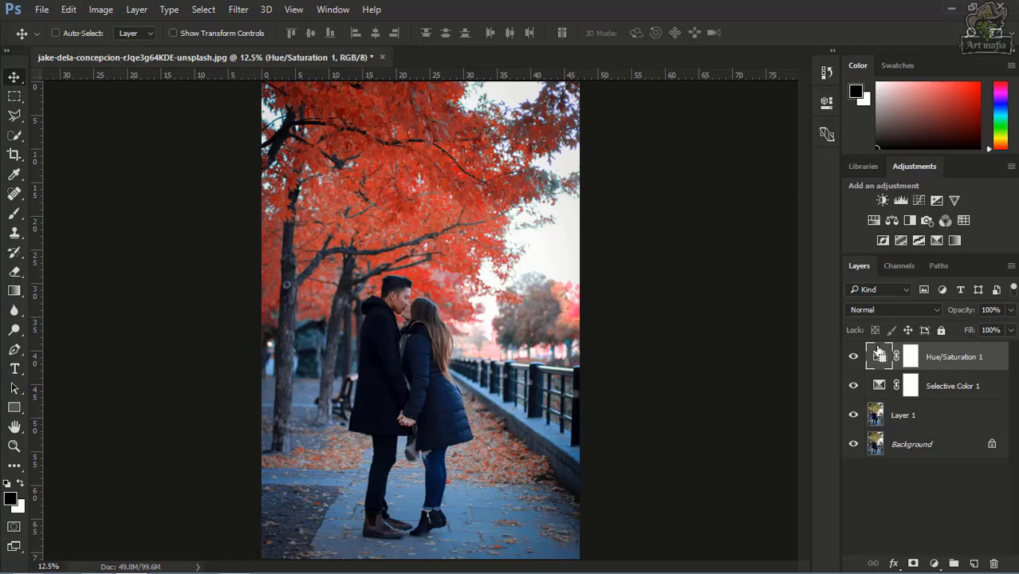
{"action": "key", "text": "ctrl+alt+shift+e"}
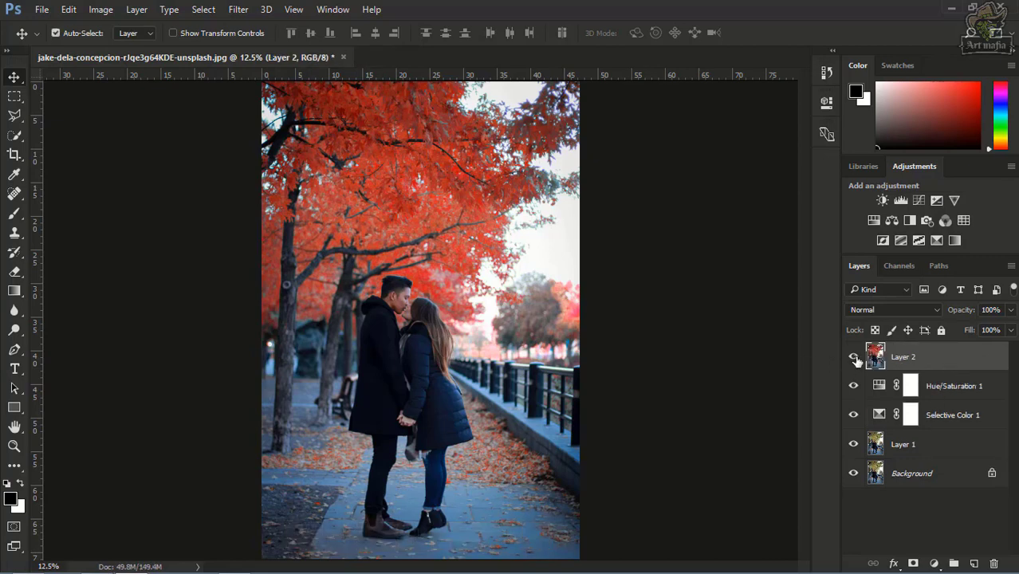
{"action": "left_click", "coordinate": [239, 10]}
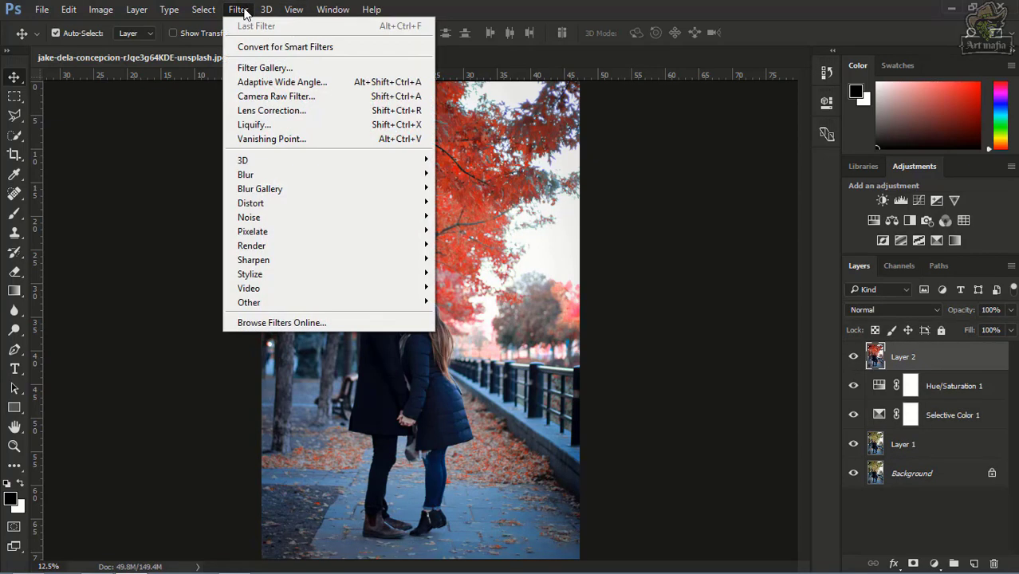
{"action": "left_click", "coordinate": [274, 96]}
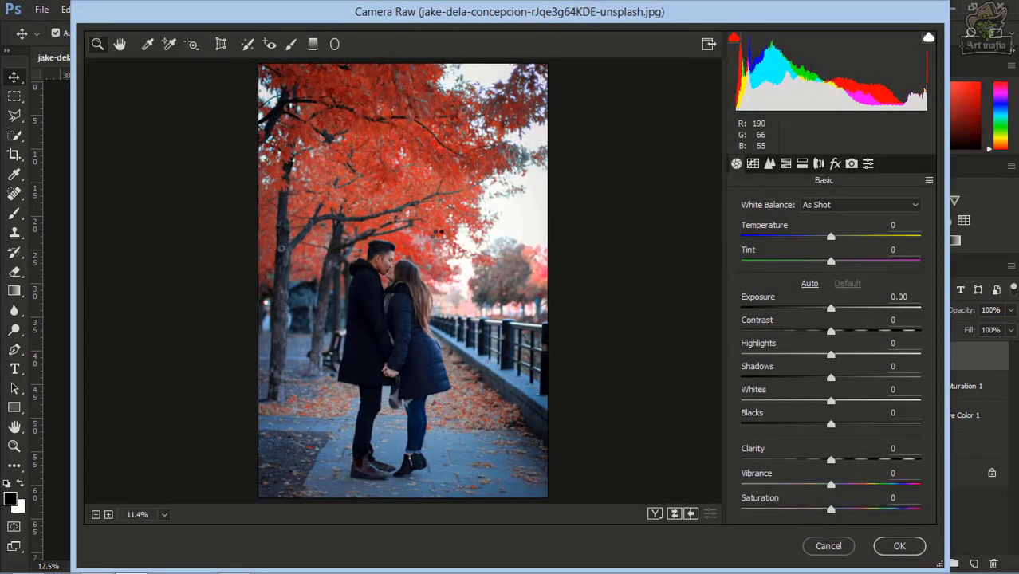
- Set temperature +10, exposure +0.05, contrast +4, highlights -64, shadows -8, whites -25, blacks +8, vibrance +25 and saturation -20
{"action": "left_click_drag", "start_coordinate": [831, 237], "coordinate": [844, 239]}
{"action": "left_click_drag", "start_coordinate": [831, 329], "coordinate": [774, 364]}
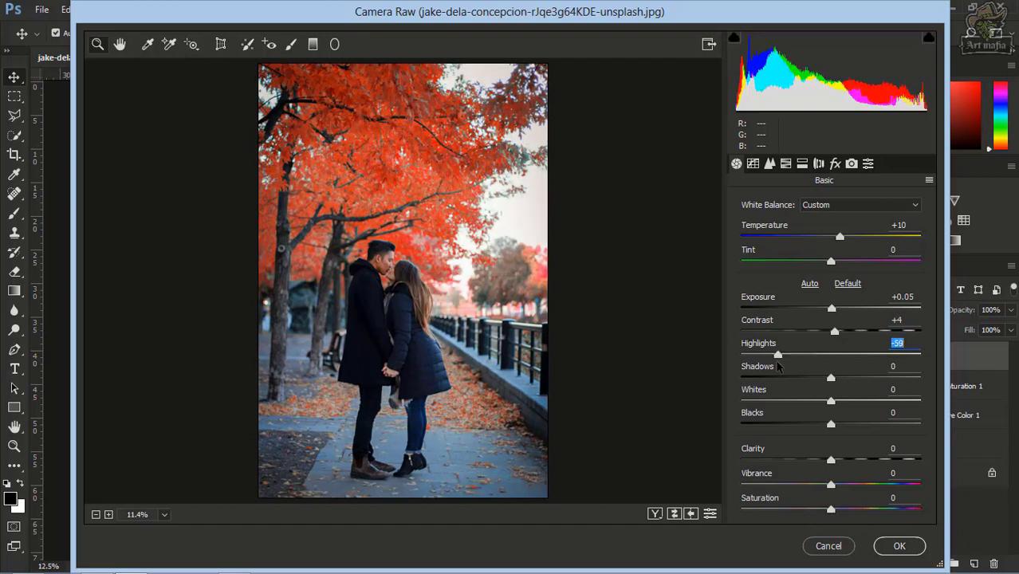
{"action": "left_click", "coordinate": [833, 381]}
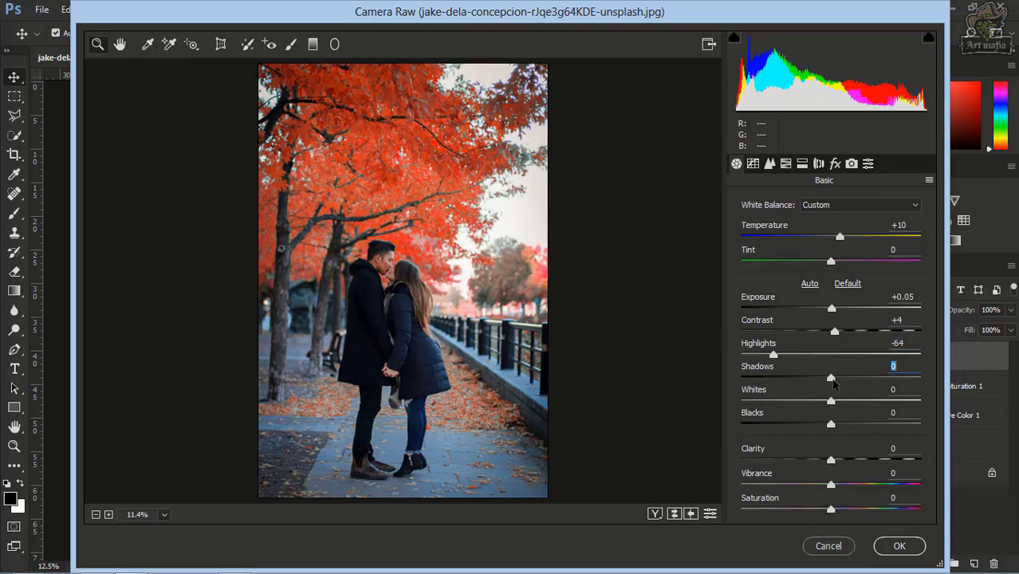
{"action": "left_click_drag", "start_coordinate": [833, 382], "coordinate": [839, 431]}
{"action": "left_click", "coordinate": [831, 401]}
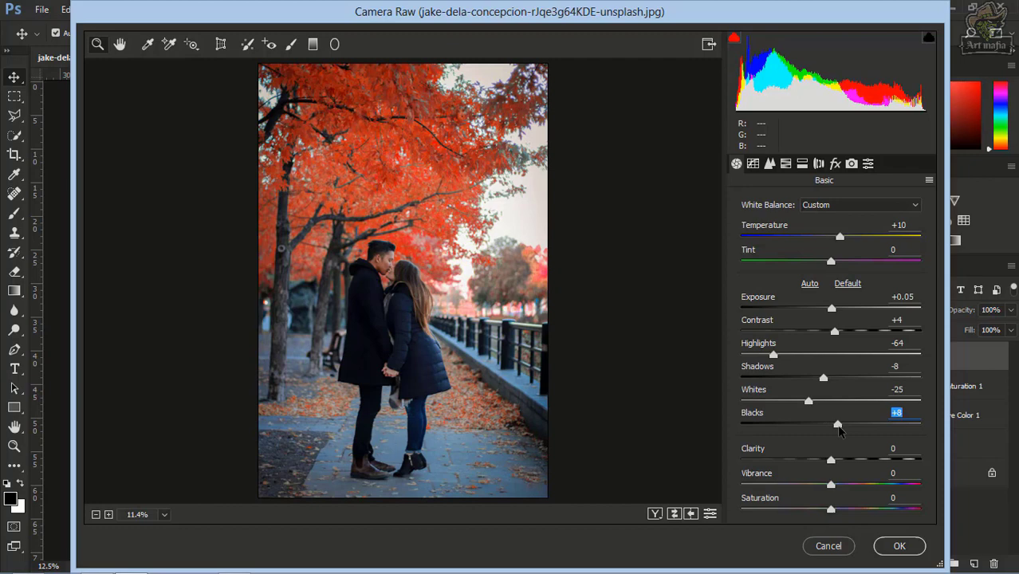
{"action": "left_click_drag", "start_coordinate": [832, 486], "coordinate": [814, 518]}
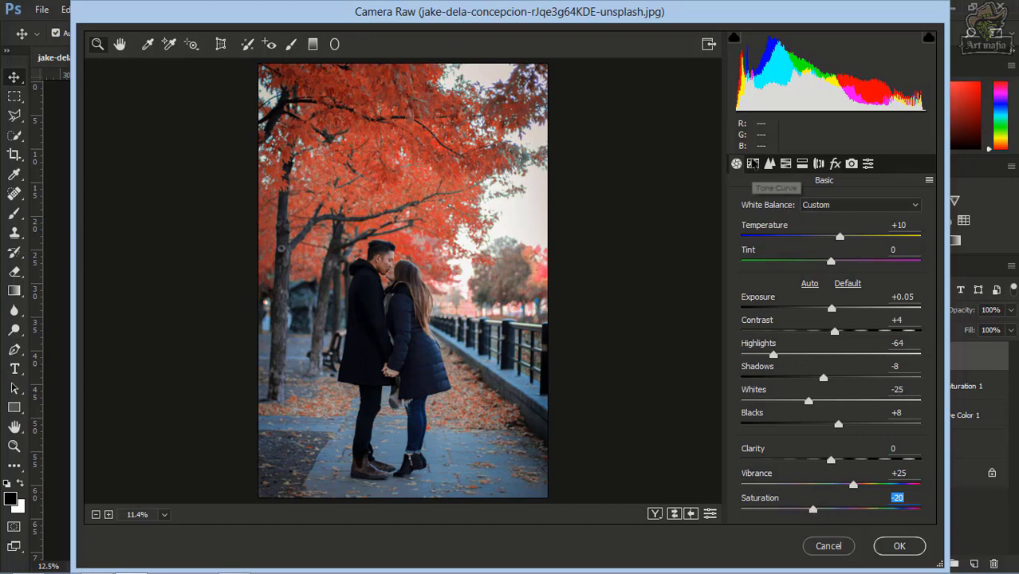
- Shape the RGB point curve with a midpoint at 127, an upper point at 183/171, a lowered shadow point and a black point output of 4
{"action": "left_click", "coordinate": [753, 163]}
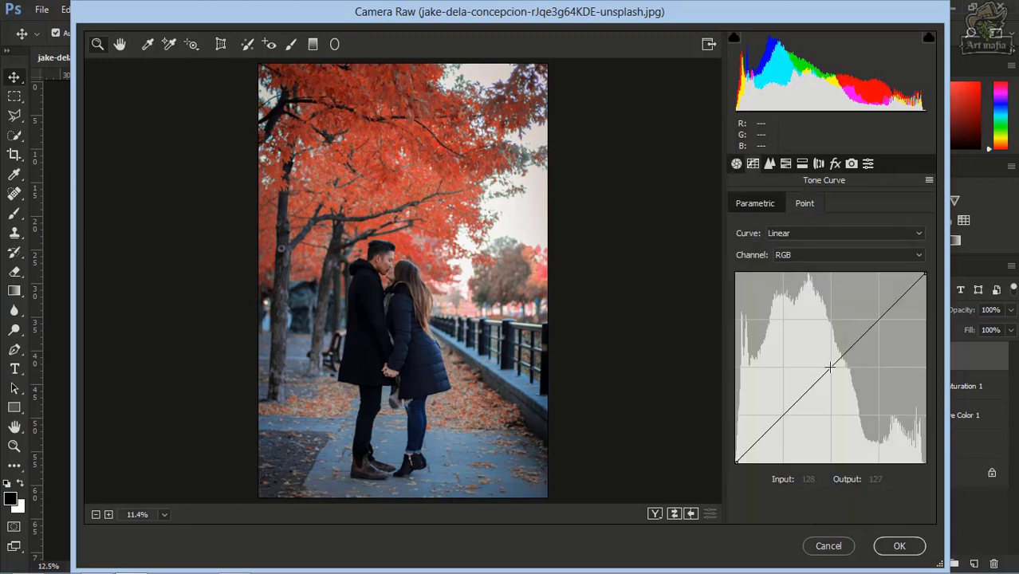
{"action": "left_click", "coordinate": [830, 367]}
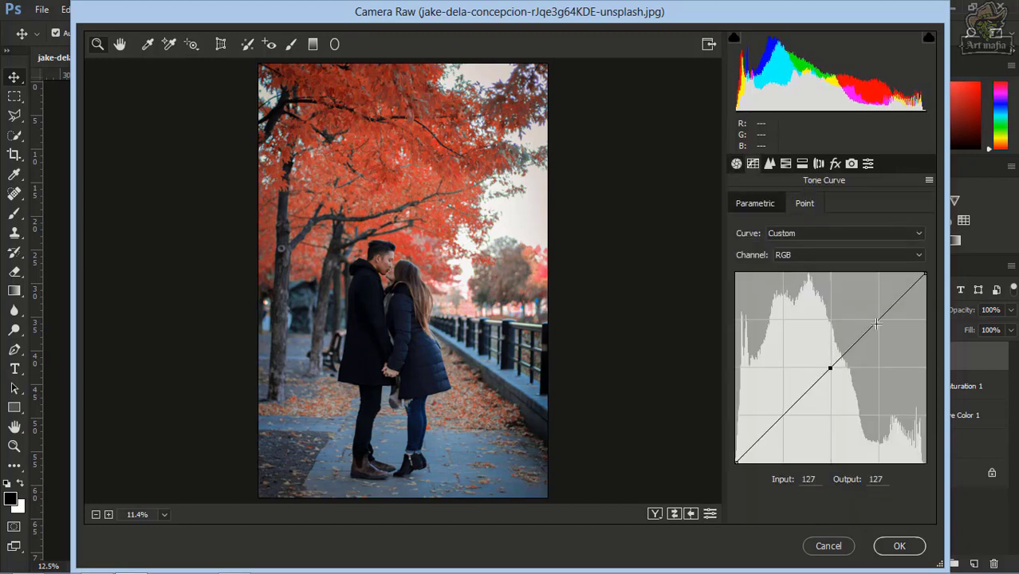
{"action": "mouse_move", "coordinate": [876, 324]}
{"action": "left_mouse_down"}
{"action": "mouse_move", "coordinate": [878, 311]}
{"action": "mouse_move", "coordinate": [872, 335]}
{"action": "left_mouse_up"}
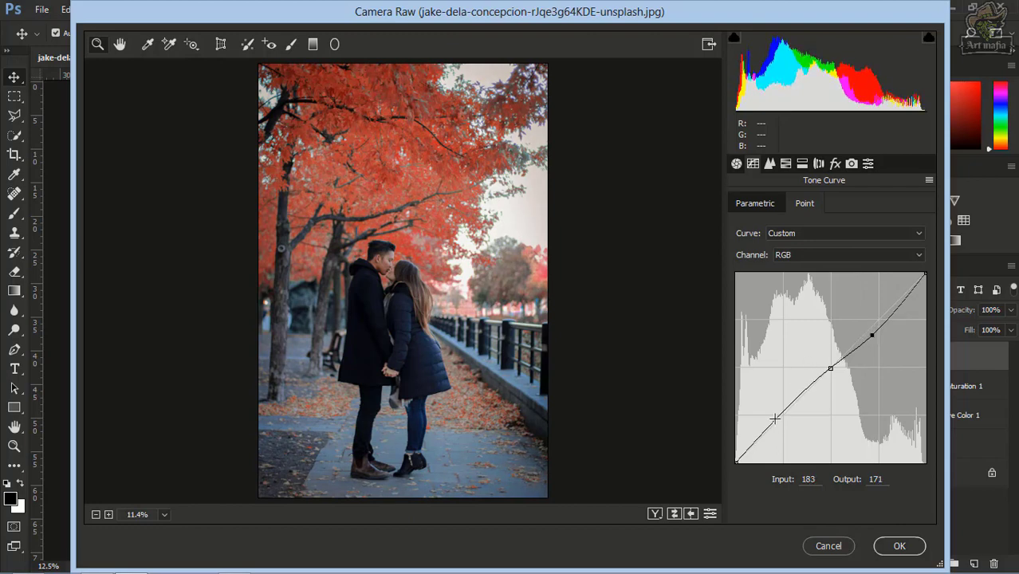
{"action": "left_click_drag", "start_coordinate": [774, 417], "coordinate": [790, 417]}
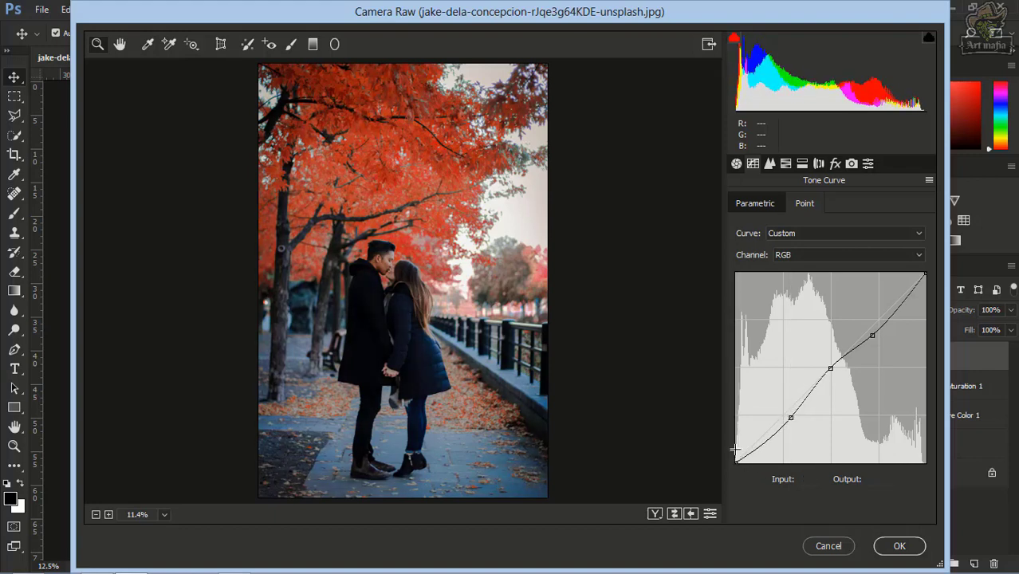
{"action": "left_click_drag", "start_coordinate": [736, 463], "coordinate": [734, 459]}
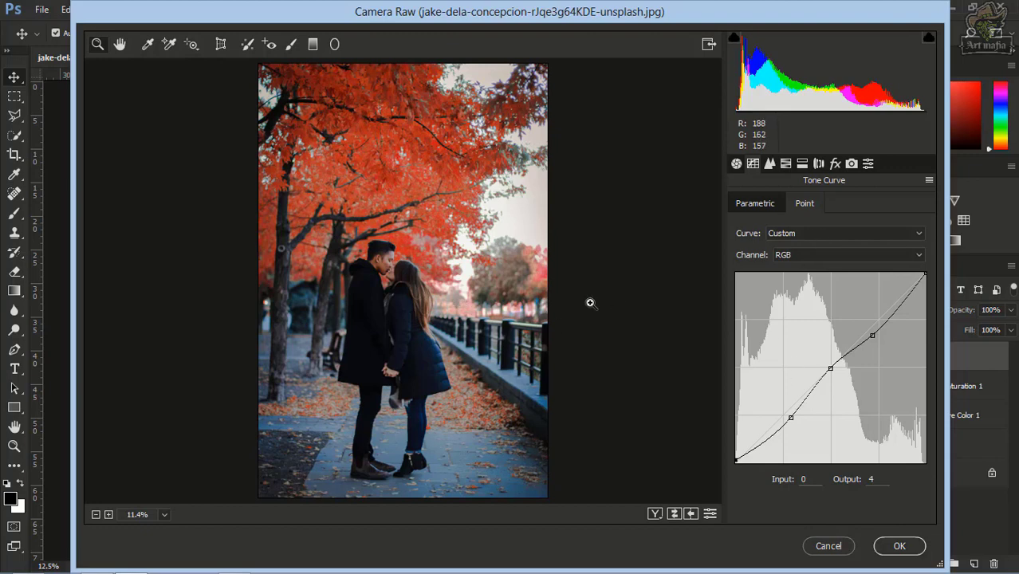
- Set noise reduction to luminance 10 and color 5, and raise the color smoothness above 50
{"action": "left_click", "coordinate": [770, 165]}
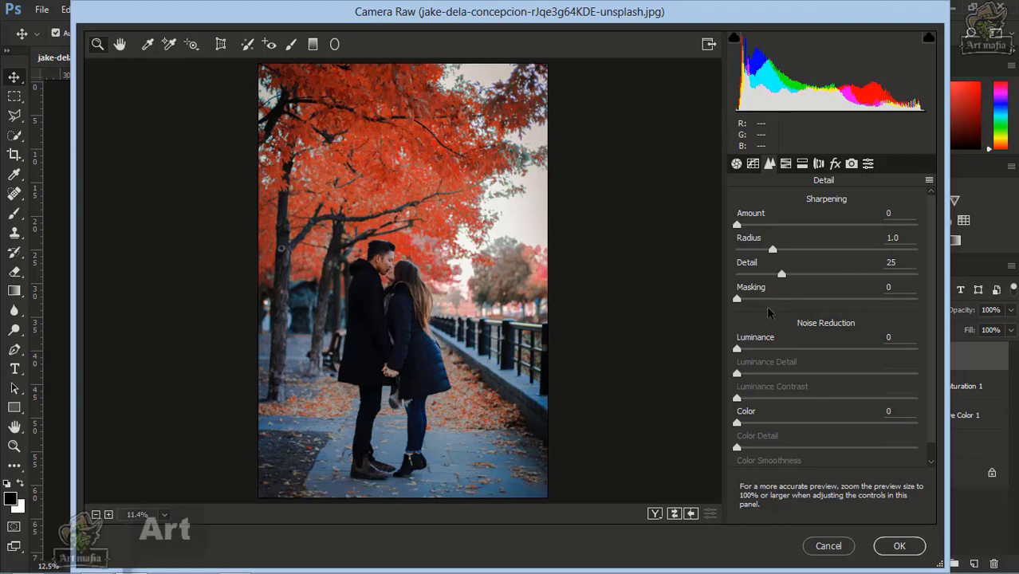
{"action": "mouse_move", "coordinate": [741, 349]}
{"action": "left_mouse_down"}
{"action": "mouse_move", "coordinate": [777, 359]}
{"action": "mouse_move", "coordinate": [754, 363]}
{"action": "left_mouse_up"}
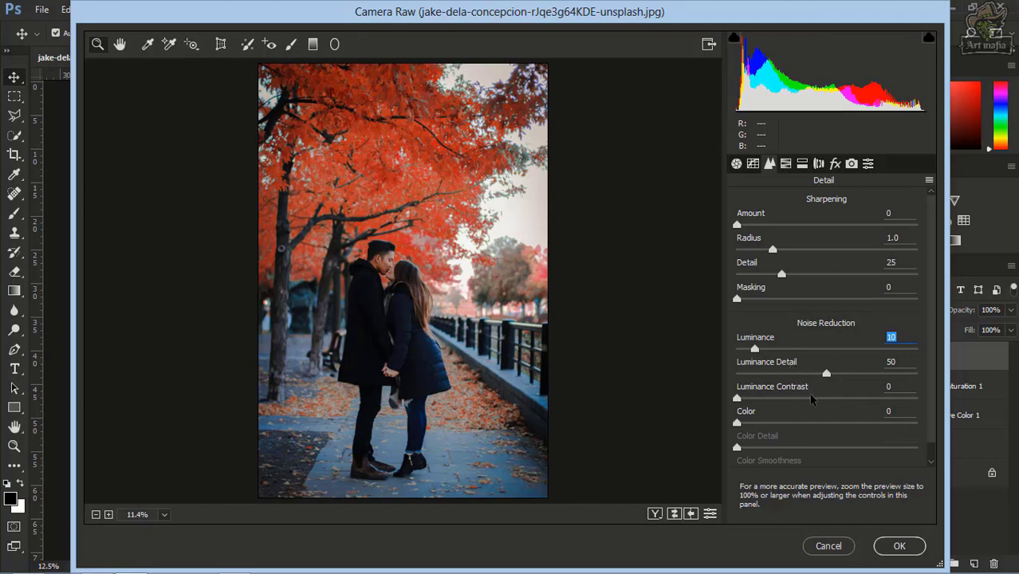
{"action": "scroll", "coordinate": [753, 448], "scroll_direction": "down", "scroll_amount": 1}
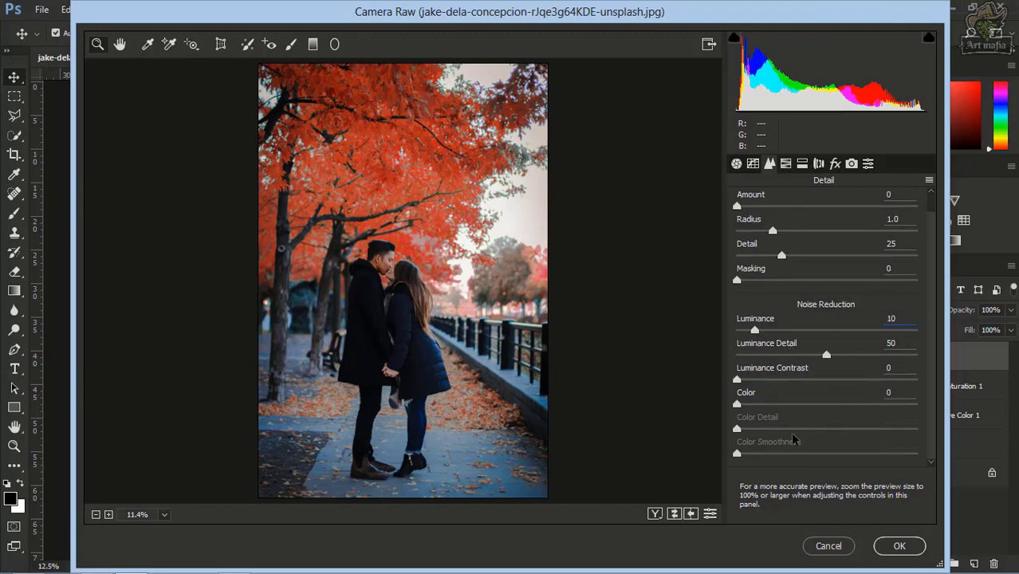
{"action": "left_click_drag", "start_coordinate": [737, 404], "coordinate": [746, 415]}
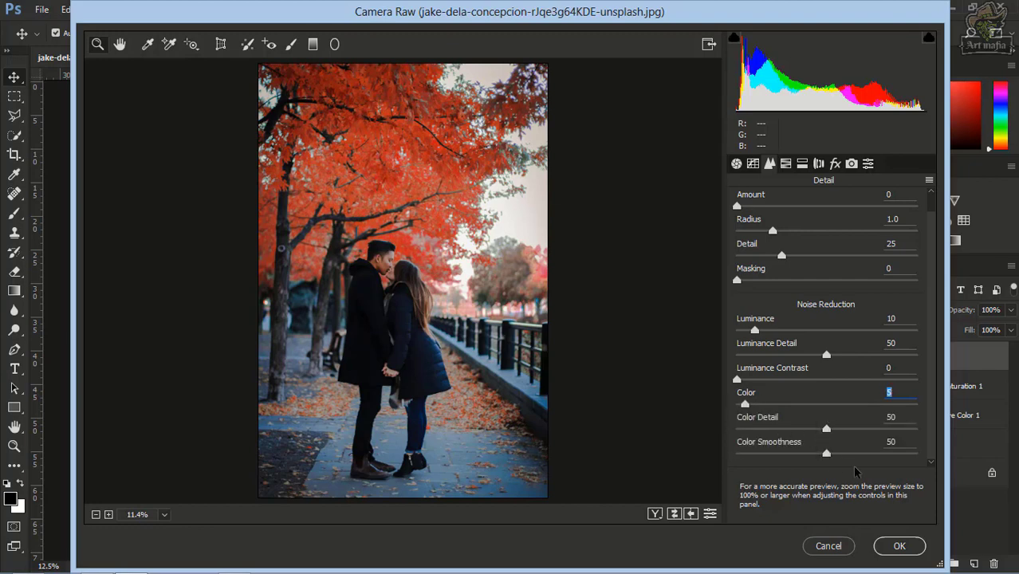
{"action": "left_click_drag", "start_coordinate": [825, 453], "coordinate": [854, 464]}
- Try HSL luminance values of -3 for oranges, -100 for aquas and +15 for reds
{"action": "left_click", "coordinate": [786, 163]}
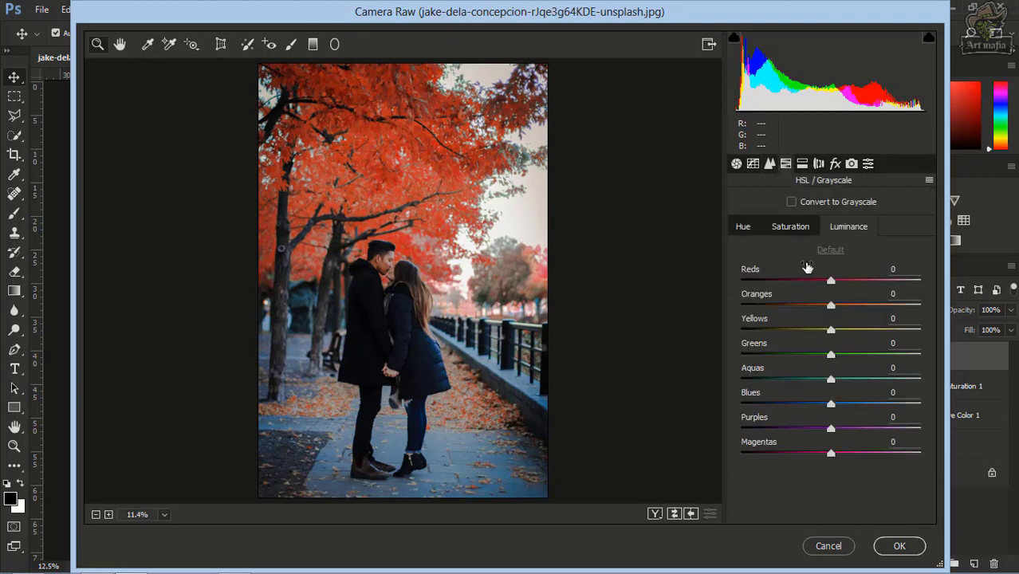
{"action": "left_click_drag", "start_coordinate": [830, 281], "coordinate": [829, 318]}
{"action": "left_click_drag", "start_coordinate": [831, 379], "coordinate": [737, 384]}
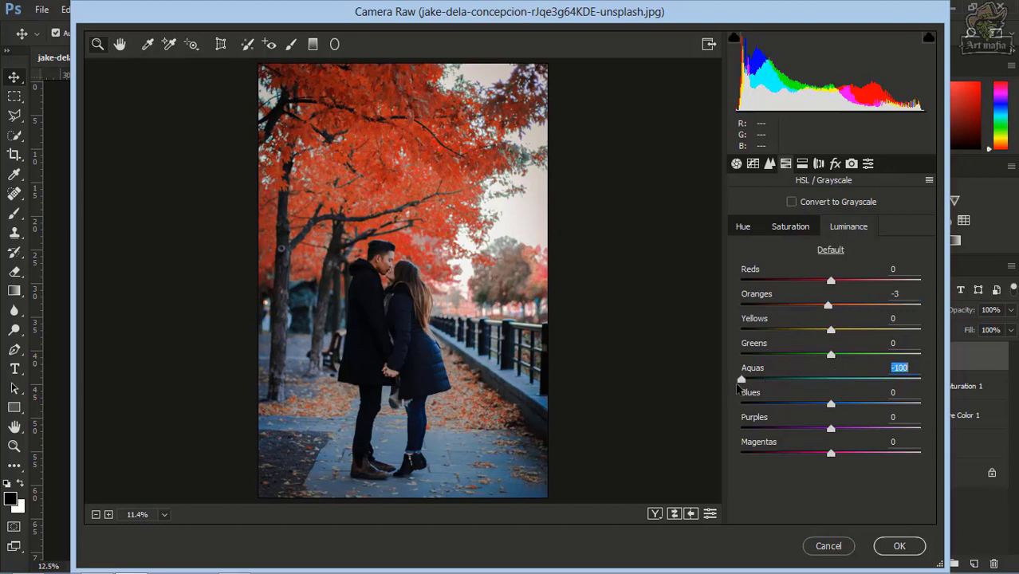
{"action": "left_click_drag", "start_coordinate": [830, 283], "coordinate": [844, 286]}
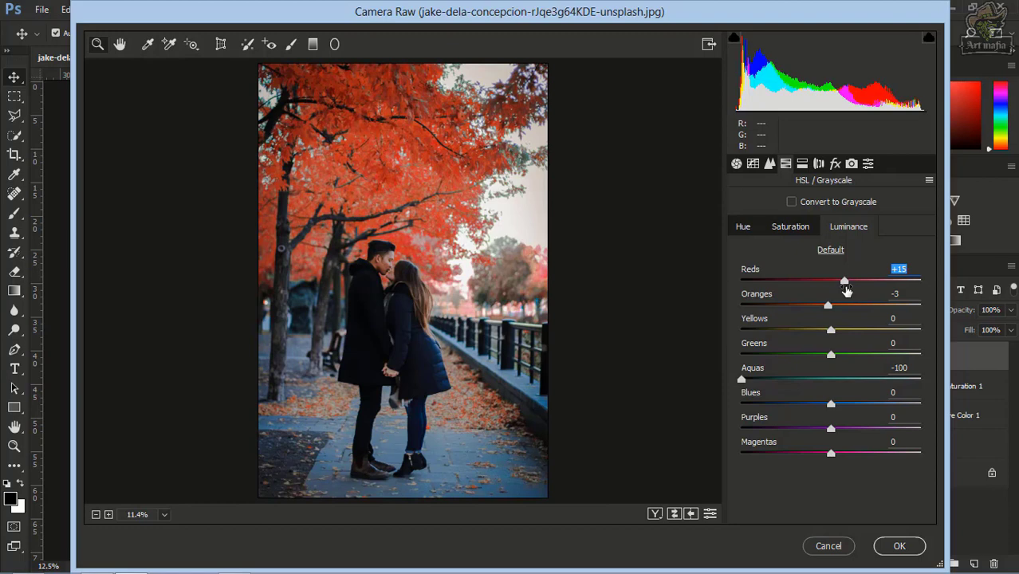
- Set the HSL luminance to +3 for reds, +10 for oranges and +38 for aquas
{"action": "left_click", "coordinate": [783, 229]}
{"action": "left_click", "coordinate": [846, 228]}
{"action": "left_click_drag", "start_coordinate": [844, 285], "coordinate": [838, 287]}
{"action": "left_click_drag", "start_coordinate": [841, 289], "coordinate": [841, 311]}
{"action": "left_click", "coordinate": [908, 294]}
{"action": "key", "text": "BackSpace"}
{"action": "type", "text": "0"}
{"action": "left_click_drag", "start_coordinate": [741, 380], "coordinate": [865, 382]}
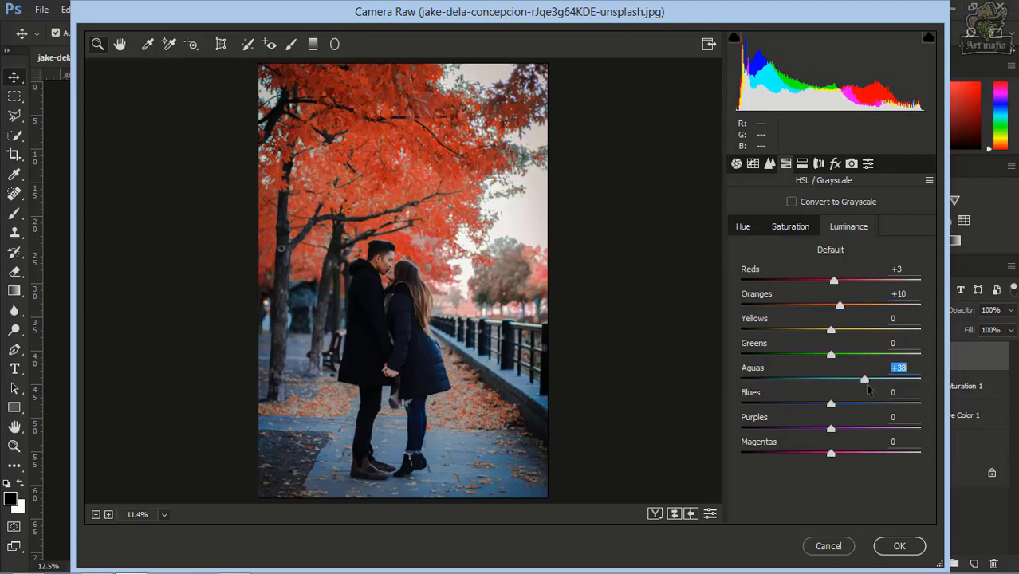
- Set the HSL saturation to +6 for reds, -17 for oranges, -100 for aquas and -2 for blues
{"action": "left_click", "coordinate": [790, 226]}
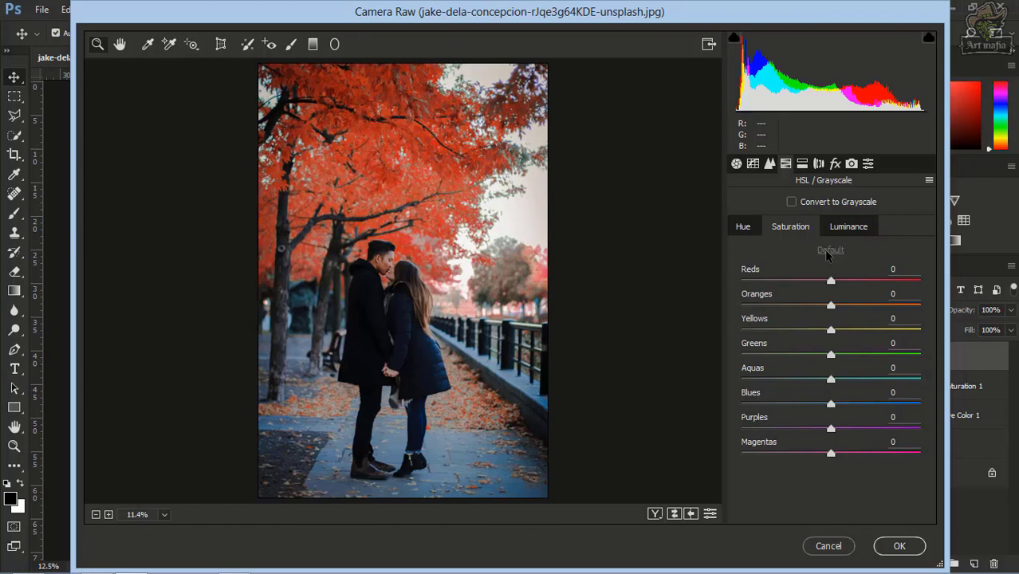
{"action": "left_click_drag", "start_coordinate": [831, 280], "coordinate": [816, 311]}
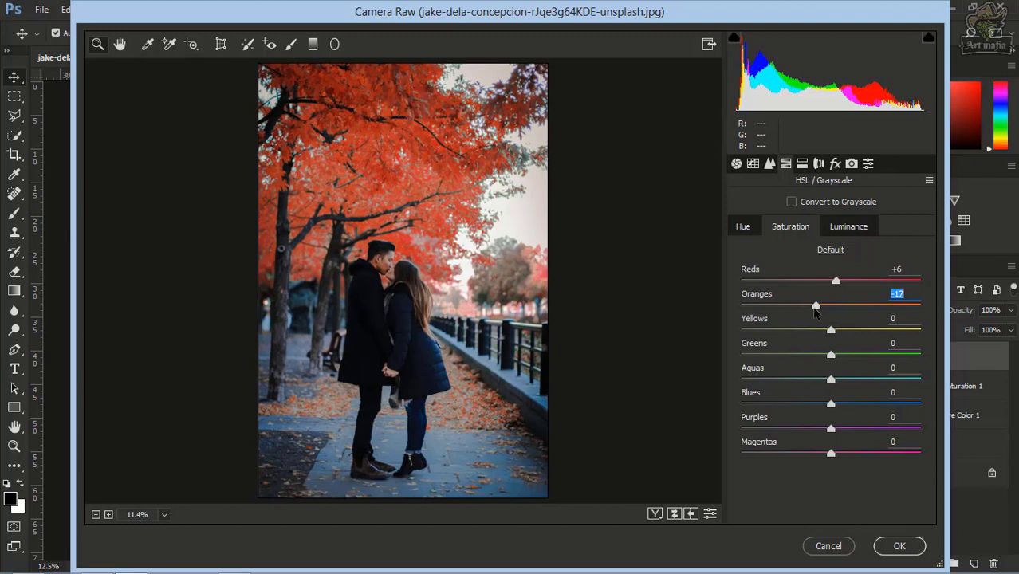
{"action": "left_click_drag", "start_coordinate": [831, 379], "coordinate": [742, 380]}
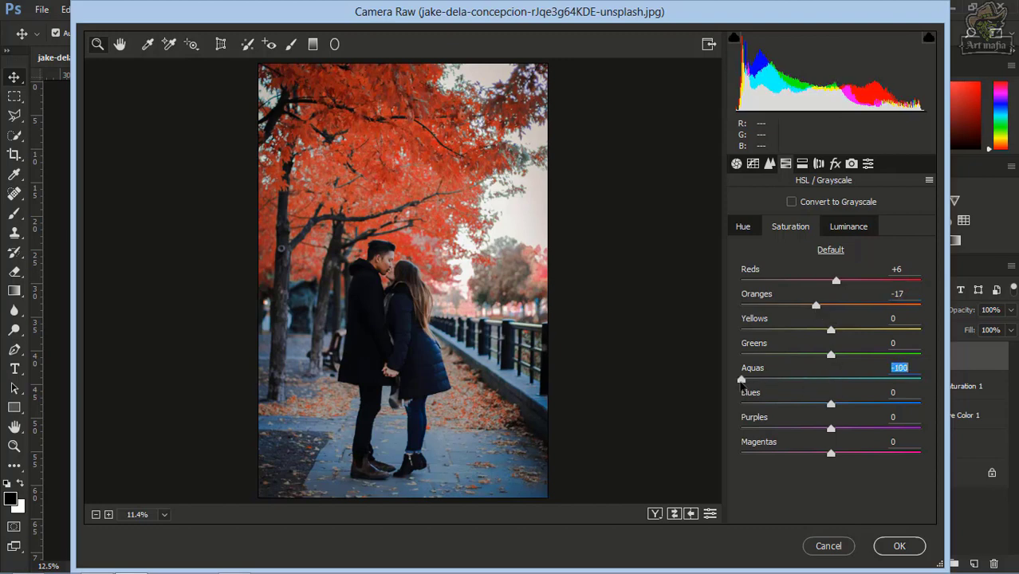
{"action": "key", "text": "Tab"}
{"action": "key", "text": "shift+Up"}
{"action": "key", "text": "shift+Up"}
{"action": "key", "text": "shift+Up"}
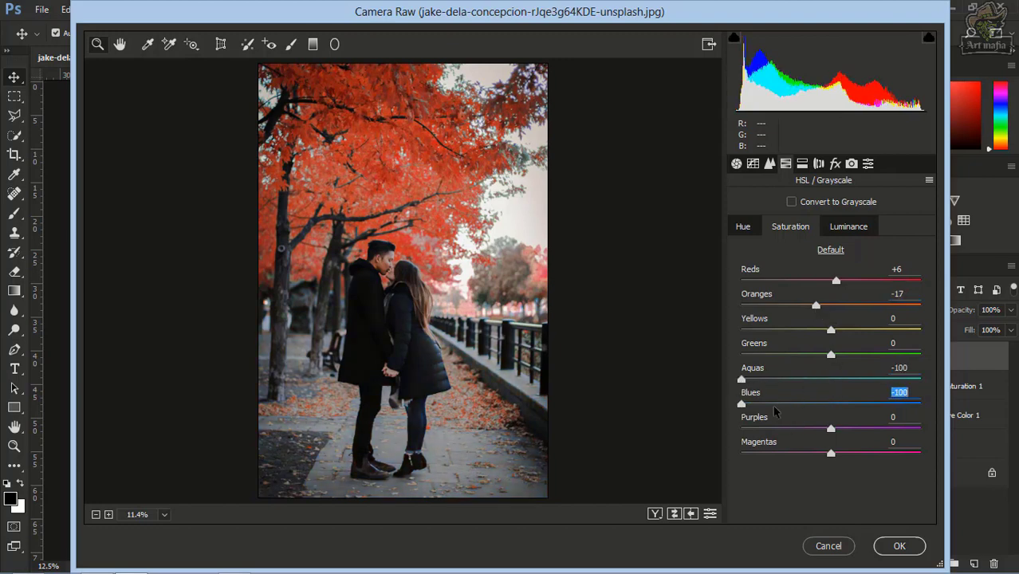
{"action": "left_click_drag", "start_coordinate": [850, 415], "coordinate": [829, 422]}
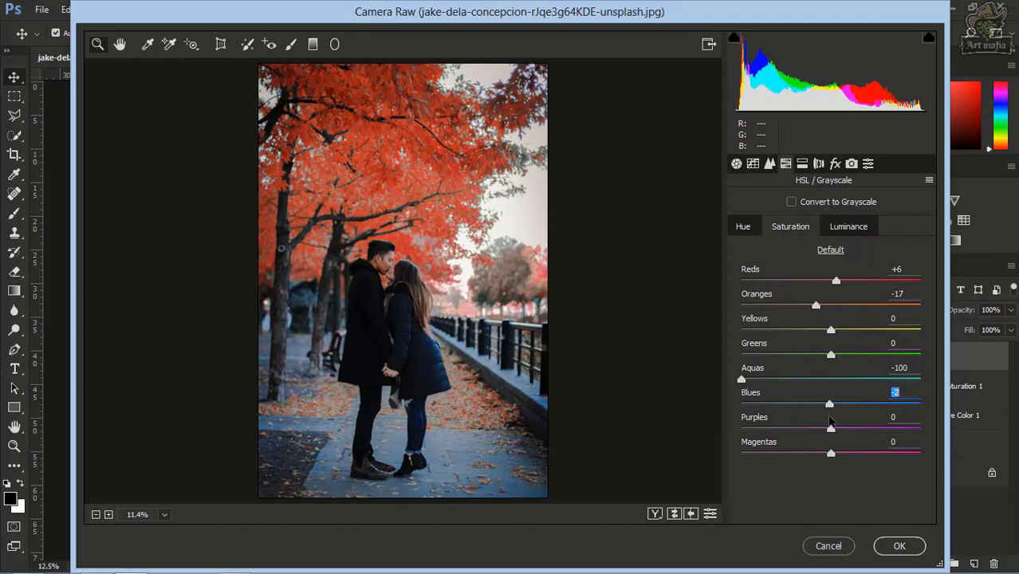
- Set the HSL hue to -13 for oranges and -100 for aquas
{"action": "left_click", "coordinate": [742, 226]}
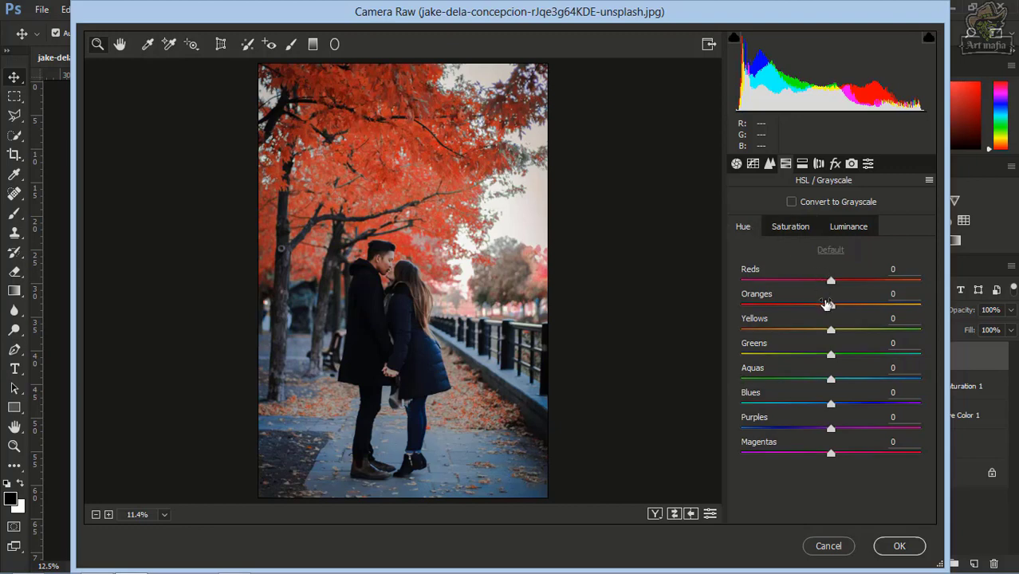
{"action": "mouse_move", "coordinate": [830, 311]}
{"action": "left_mouse_down"}
{"action": "mouse_move", "coordinate": [815, 312]}
{"action": "mouse_move", "coordinate": [837, 321]}
{"action": "mouse_move", "coordinate": [816, 319]}
{"action": "left_mouse_up"}
{"action": "left_click_drag", "start_coordinate": [832, 381], "coordinate": [740, 385]}
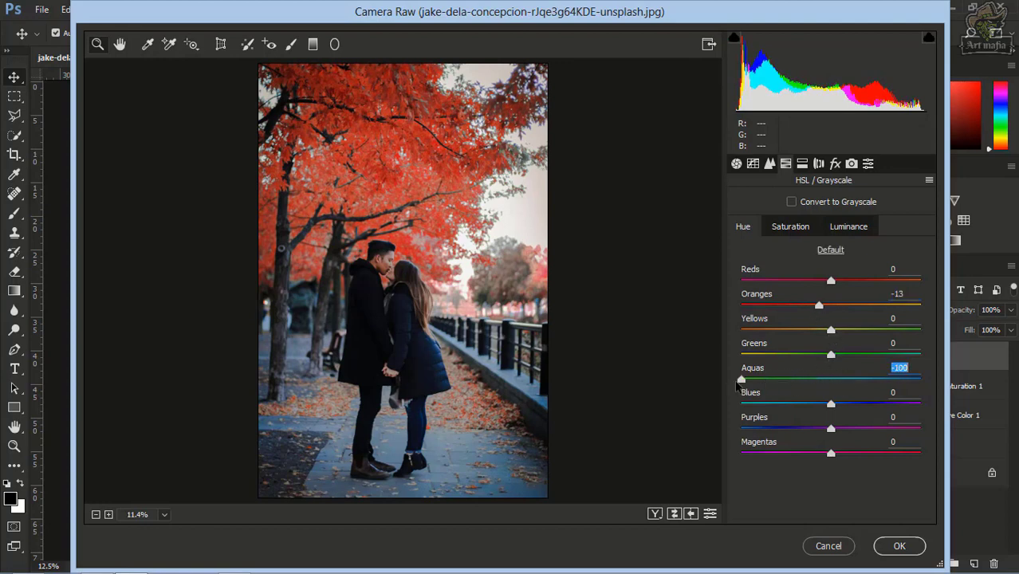
- Set the HSL hue of the blues to +16 and the Camera Calibration blue primary hue to -30
{"action": "mouse_move", "coordinate": [831, 404]}
{"action": "left_mouse_down"}
{"action": "mouse_move", "coordinate": [777, 406]}
{"action": "mouse_move", "coordinate": [844, 404]}
{"action": "left_mouse_up"}
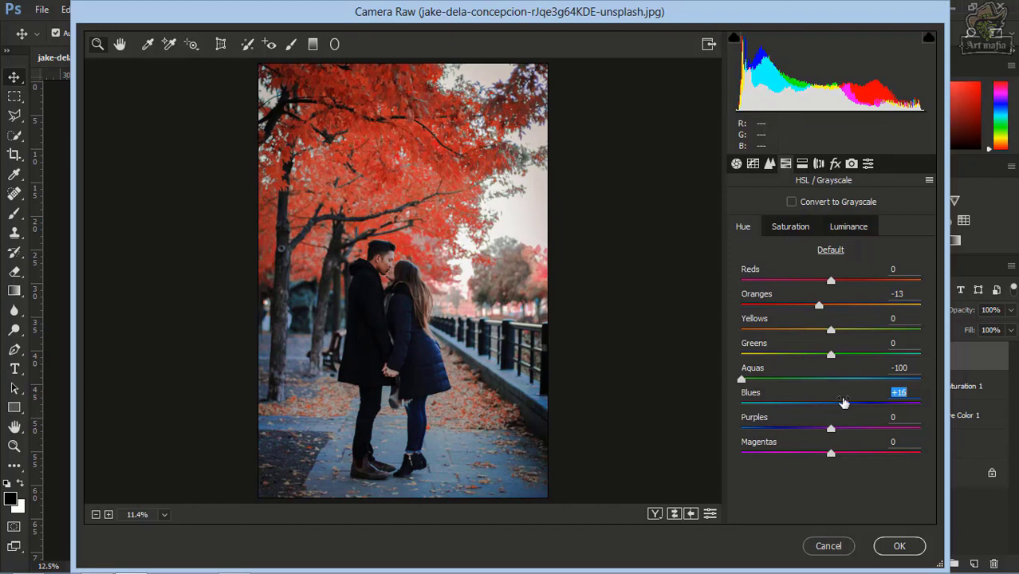
{"action": "left_click", "coordinate": [802, 164]}
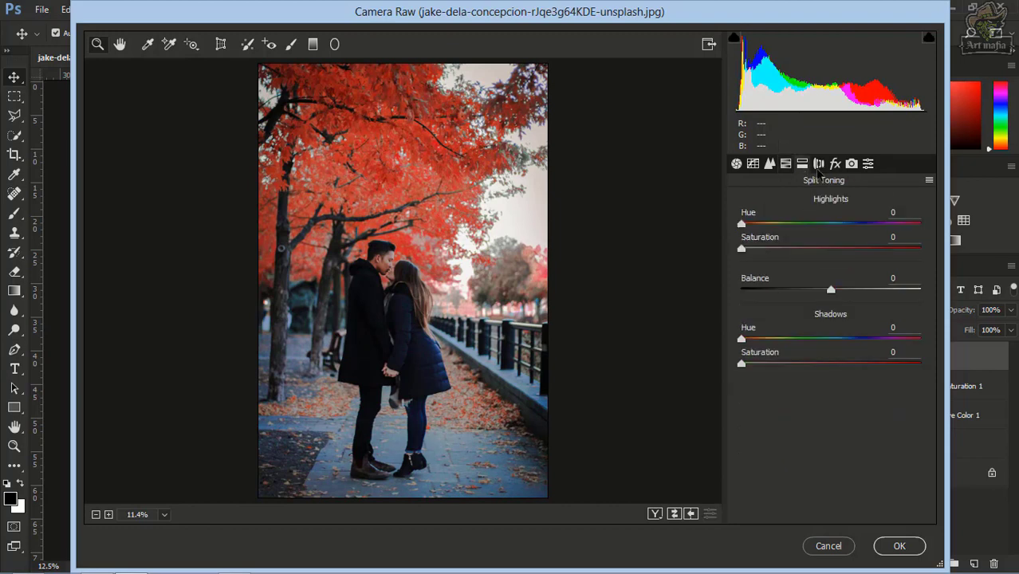
{"action": "left_click", "coordinate": [836, 164]}
{"action": "left_click", "coordinate": [852, 163]}
{"action": "left_click_drag", "start_coordinate": [826, 451], "coordinate": [805, 453]}
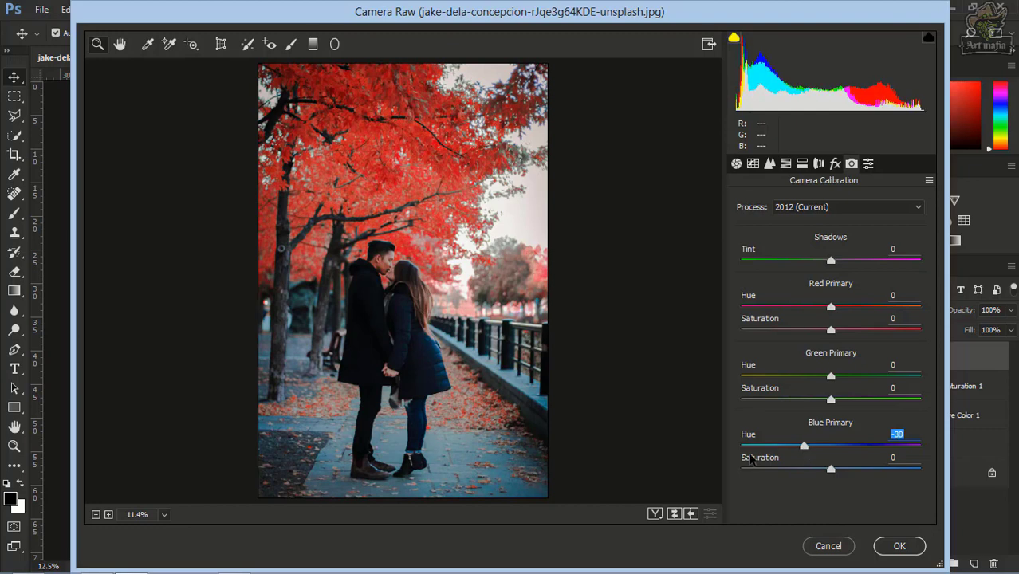
- Compare the before and after views of the Camera Raw grade, and apply the filter
{"action": "left_click", "coordinate": [654, 514]}
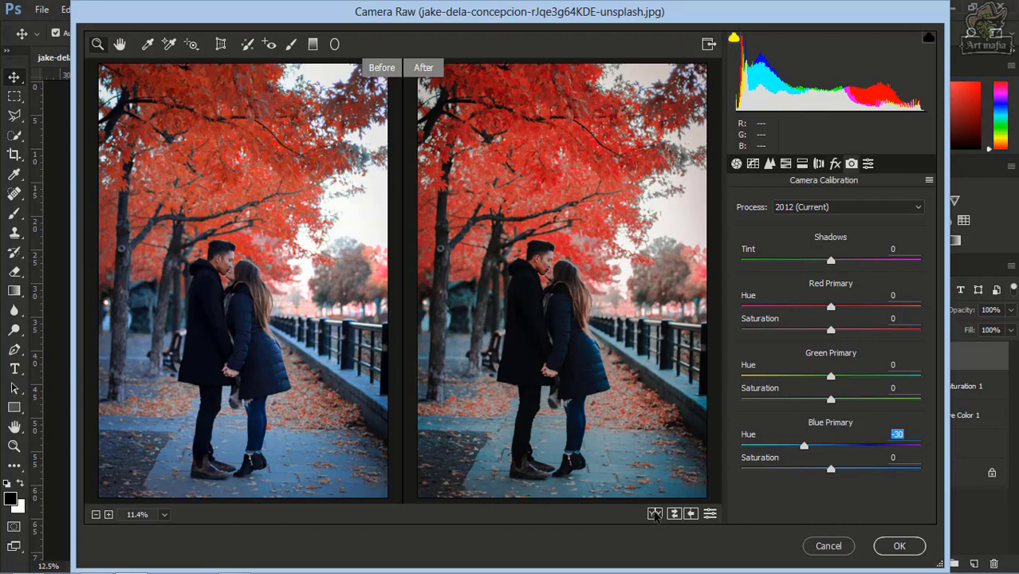
{"action": "left_click", "coordinate": [655, 513]}
{"action": "left_click", "coordinate": [655, 514]}
{"action": "left_click", "coordinate": [655, 513]}
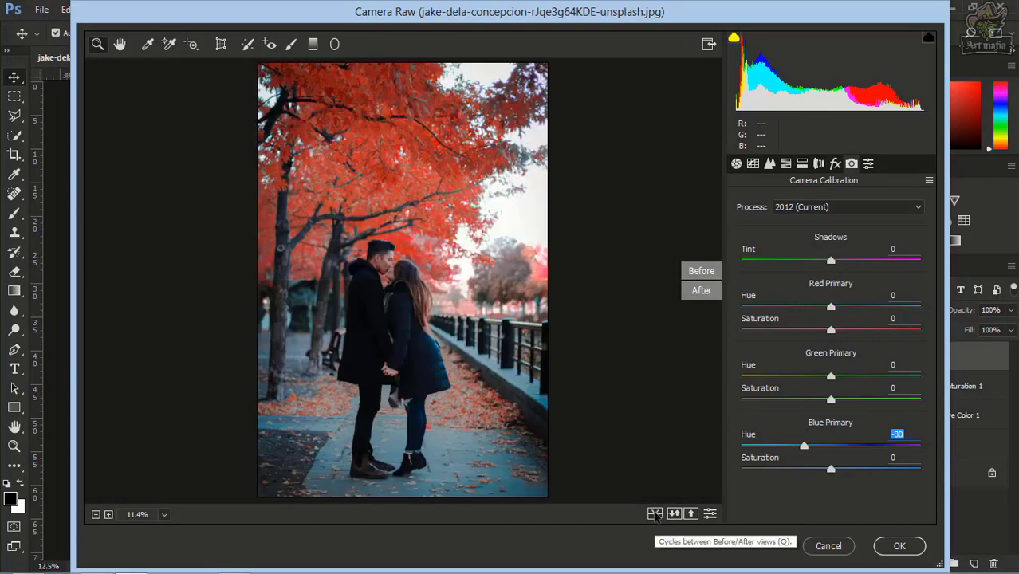
{"action": "left_click", "coordinate": [654, 513]}
{"action": "left_click", "coordinate": [899, 546]}
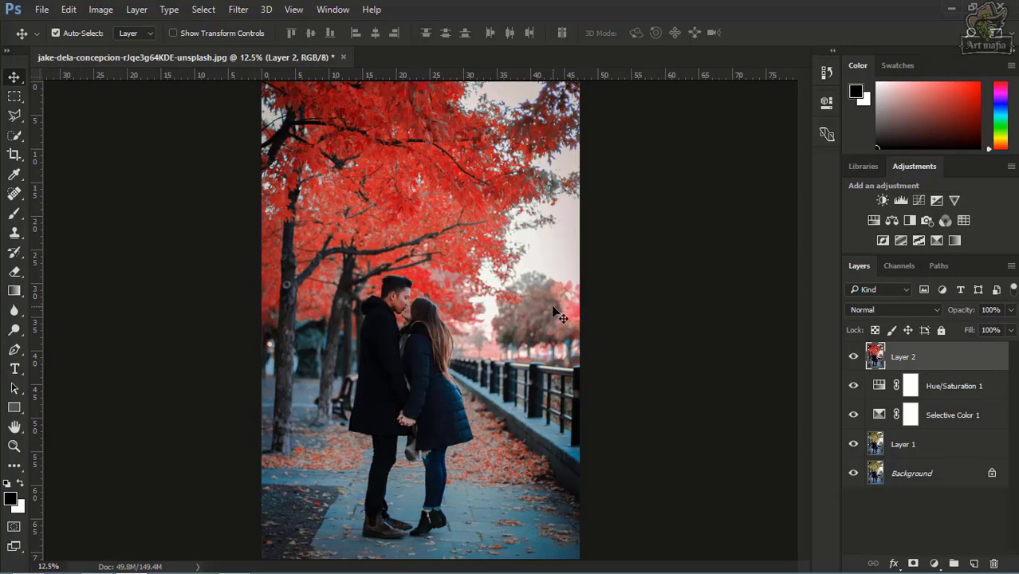
- In 1200px-Couple_in_Green_Park.jpg, duplicate the background layer and copy over the Selective Color and Hue/Saturation adjustment layers from the autumn photo
{"action": "key", "text": "ctrl+minus"}
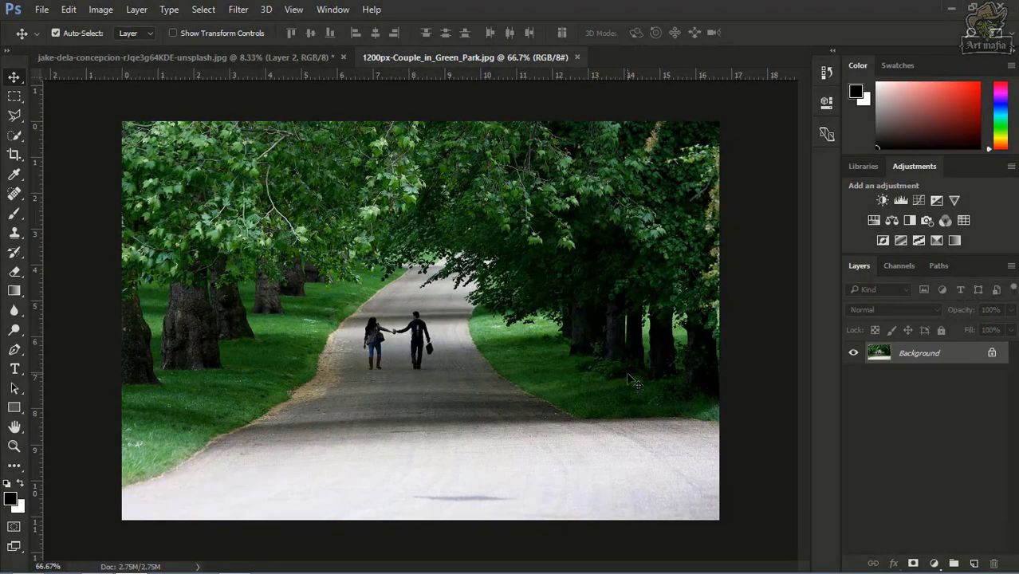
{"action": "key", "text": "ctrl+j"}
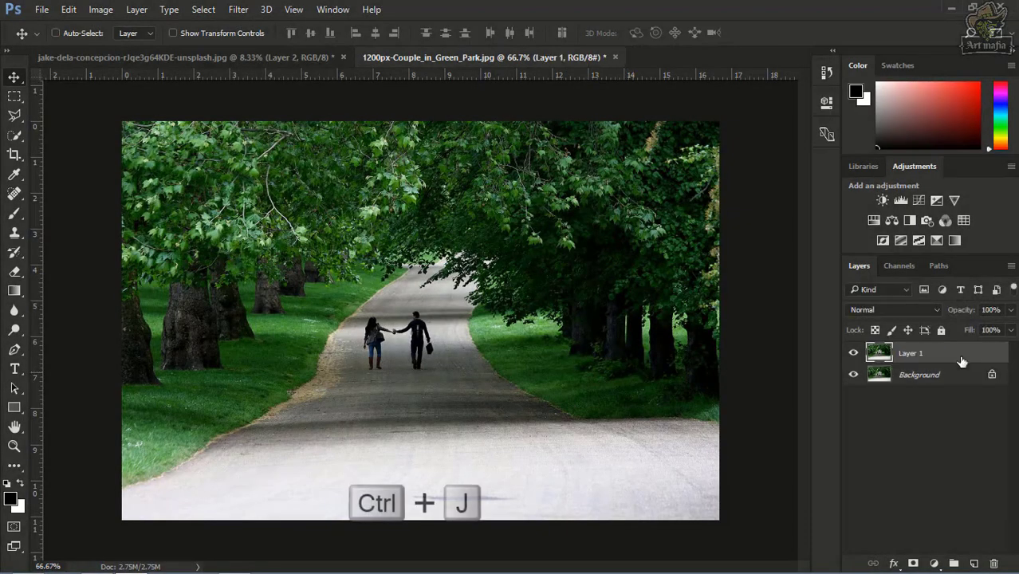
{"action": "left_click", "coordinate": [289, 61]}
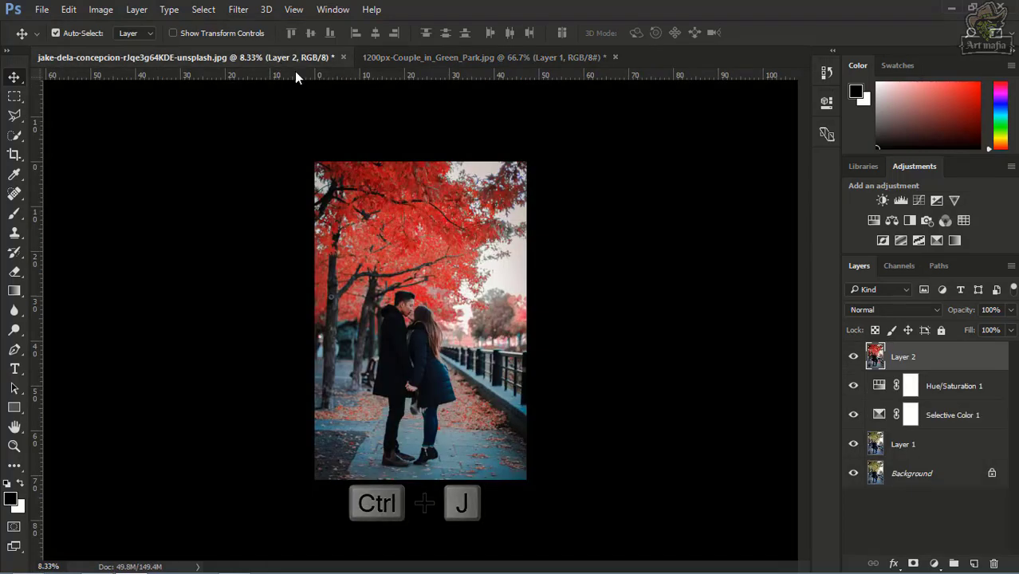
{"action": "left_click", "coordinate": [971, 414]}
{"action": "left_click", "coordinate": [974, 387], "text": "shift"}
{"action": "left_click_drag", "start_coordinate": [974, 387], "coordinate": [466, 307]}
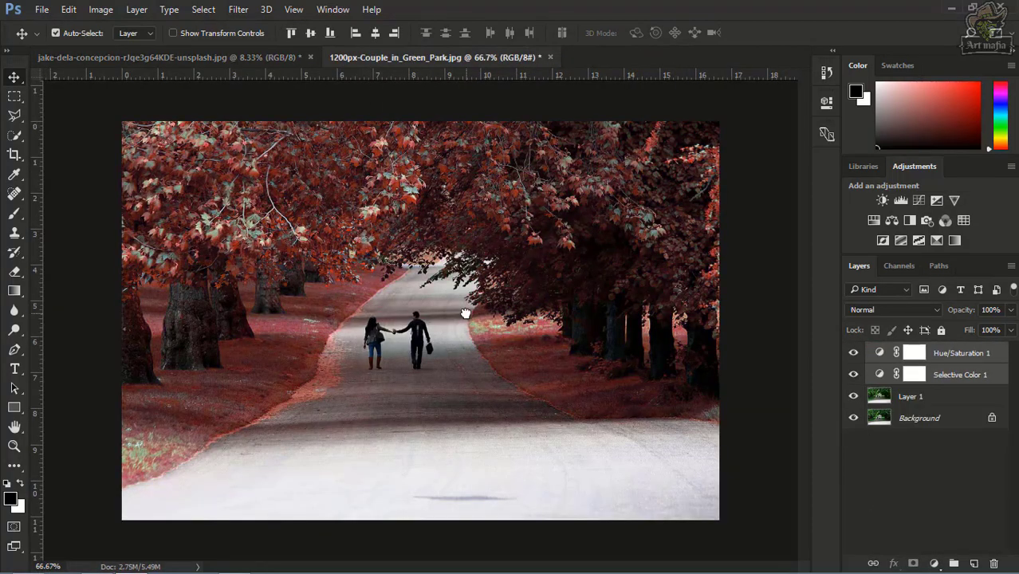
- In the copied Selective Color layer, set black to +19% for yellows and +100% for greens
{"action": "left_click", "coordinate": [883, 381]}
{"action": "double_click", "coordinate": [880, 378]}
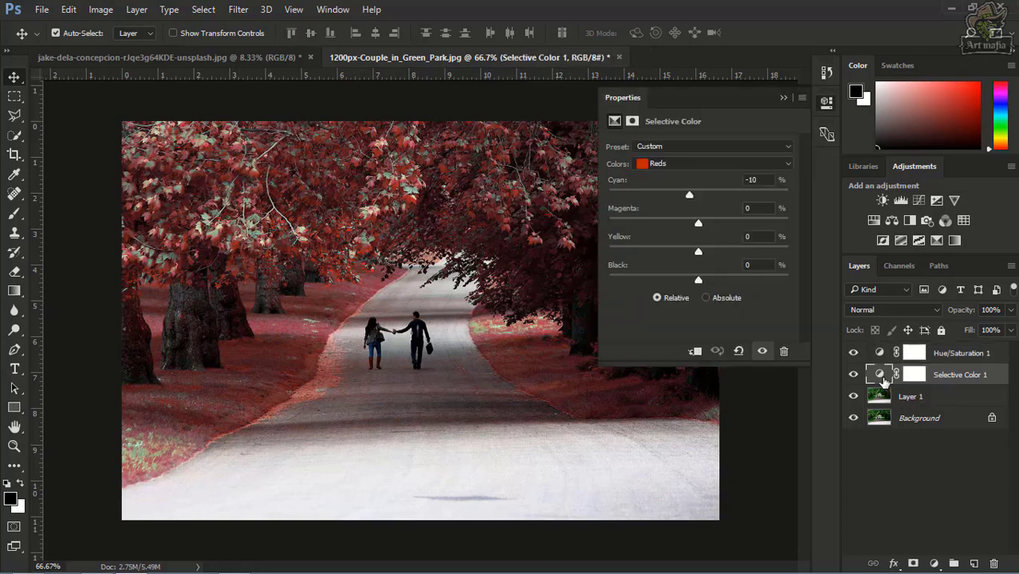
{"action": "left_click", "coordinate": [690, 167]}
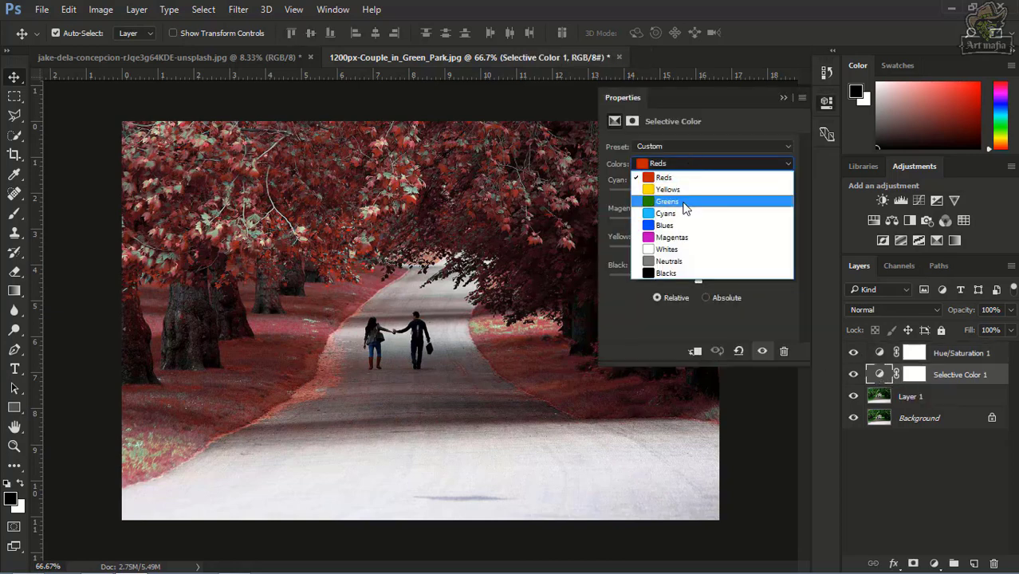
{"action": "left_click", "coordinate": [683, 206]}
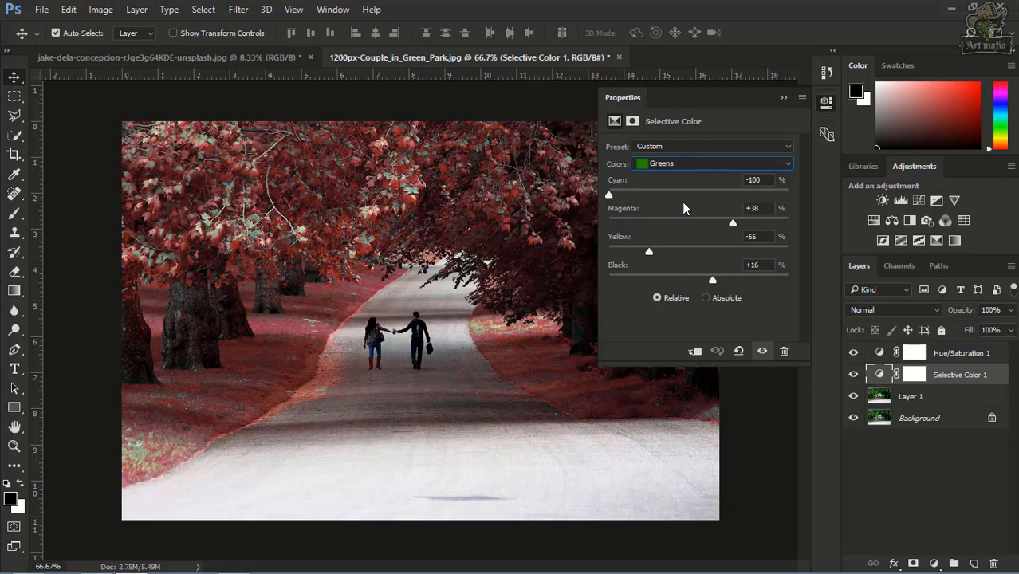
{"action": "left_click", "coordinate": [689, 166]}
{"action": "left_click", "coordinate": [686, 184]}
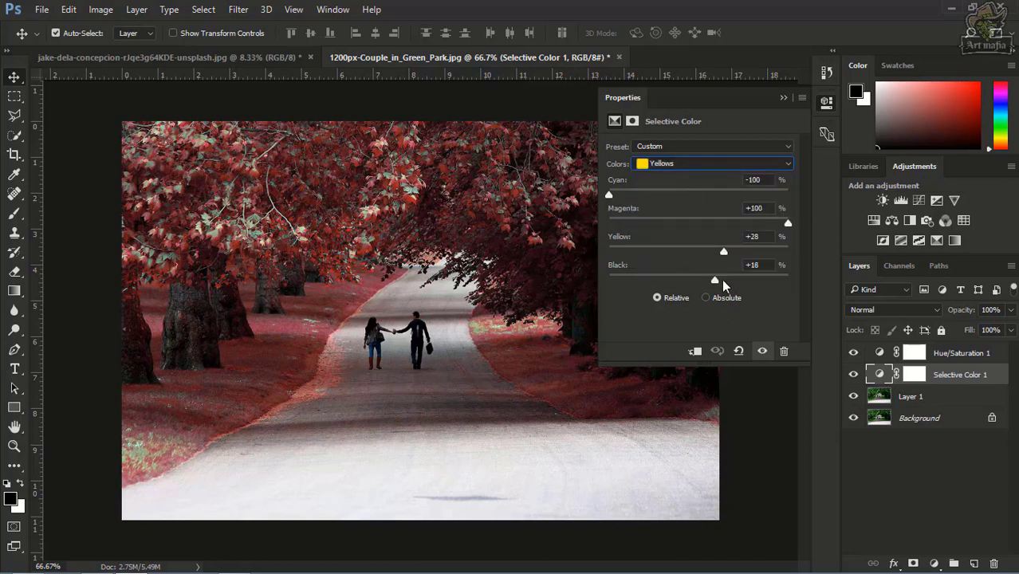
{"action": "left_click_drag", "start_coordinate": [753, 283], "coordinate": [715, 296]}
{"action": "left_click", "coordinate": [712, 163]}
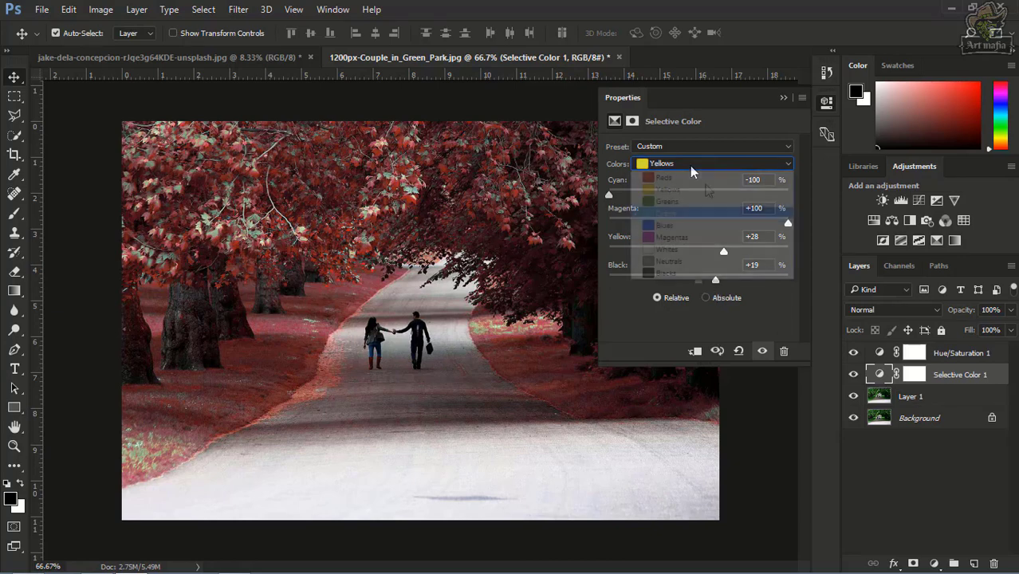
{"action": "left_click", "coordinate": [686, 197]}
{"action": "left_click_drag", "start_coordinate": [760, 290], "coordinate": [791, 295]}
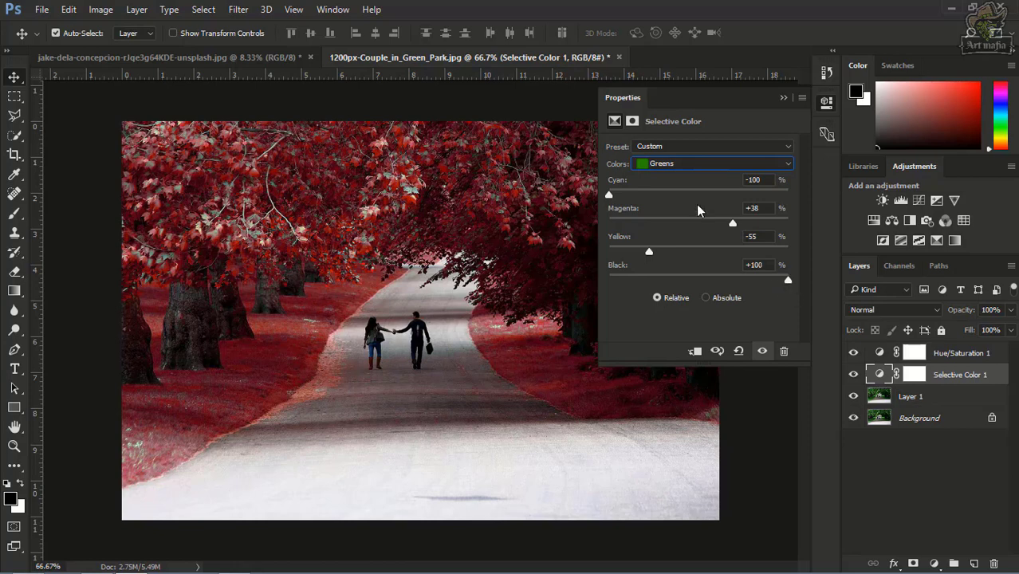
- Fine-tune the black amount of the yellows in the Selective Color layer and close its settings
{"action": "left_click", "coordinate": [734, 164]}
{"action": "left_click", "coordinate": [729, 192]}
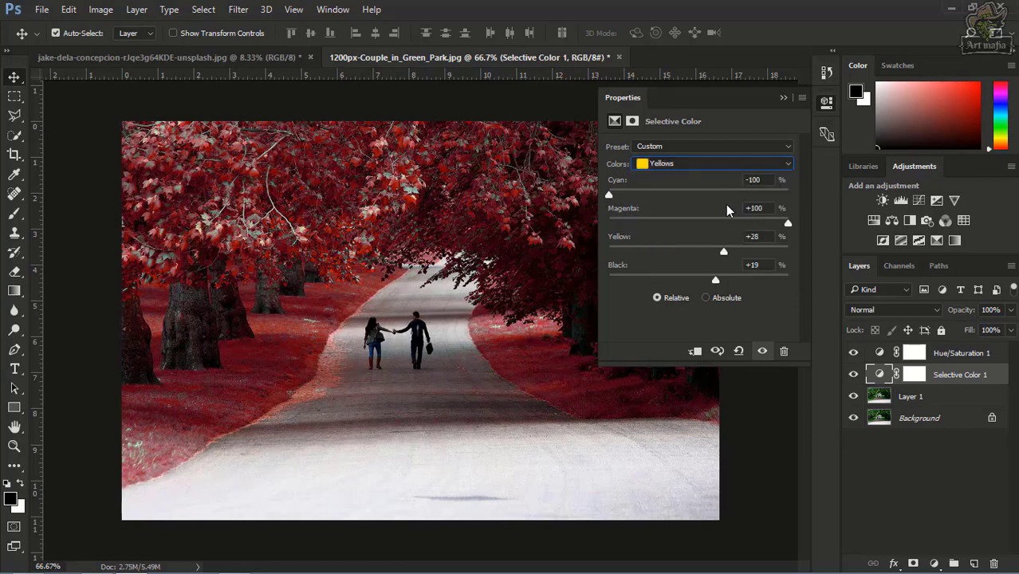
{"action": "left_click_drag", "start_coordinate": [714, 284], "coordinate": [713, 285]}
{"action": "left_click", "coordinate": [708, 163]}
{"action": "left_click", "coordinate": [706, 147]}
{"action": "left_click", "coordinate": [782, 98]}
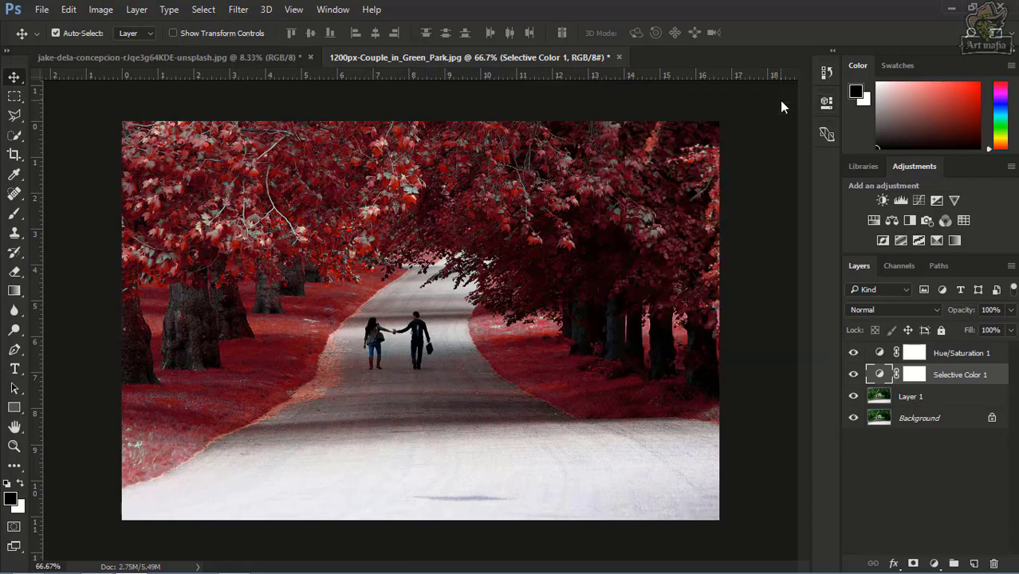
- Raise the saturation of the yellows slightly in the Hue/Saturation 1 adjustment layer and close its settings
{"action": "left_click", "coordinate": [878, 357]}
{"action": "double_click", "coordinate": [879, 355]}
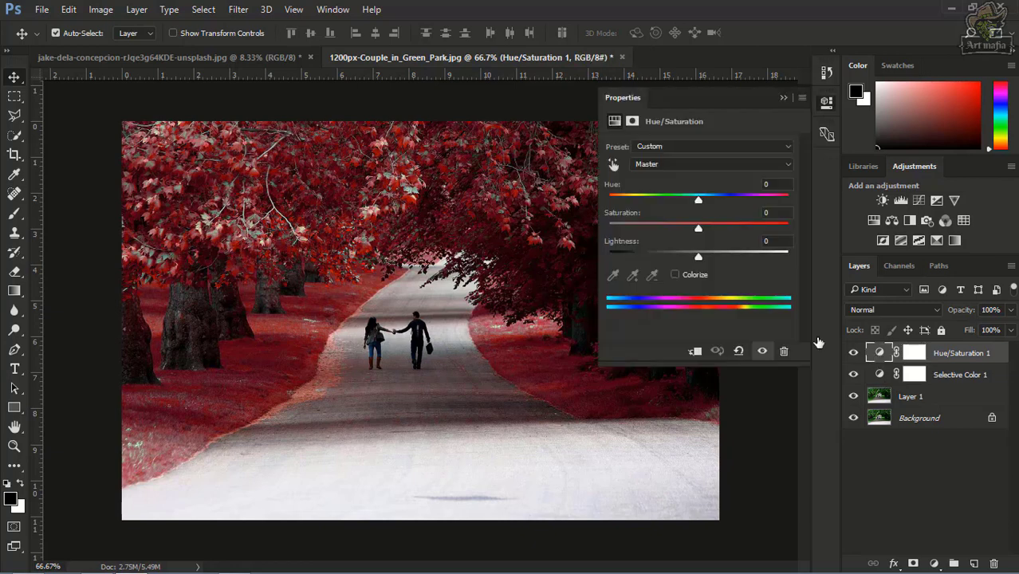
{"action": "left_click", "coordinate": [676, 164]}
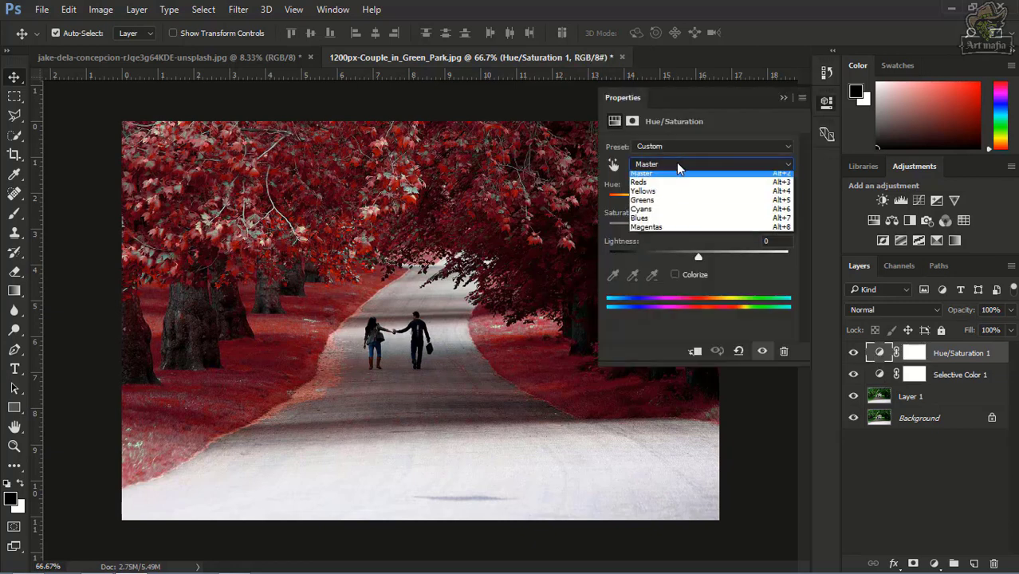
{"action": "left_click", "coordinate": [645, 195]}
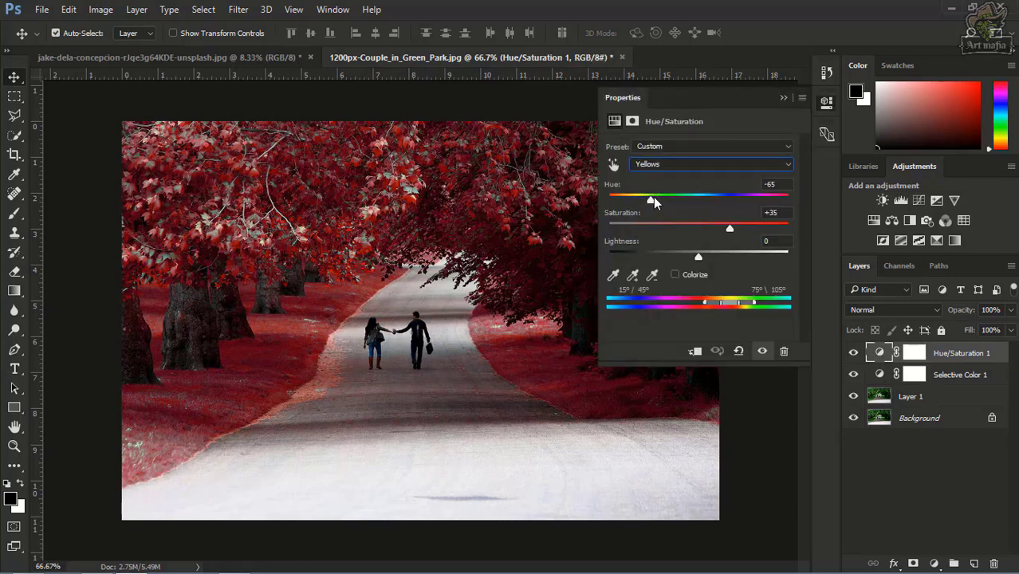
{"action": "left_click_drag", "start_coordinate": [727, 231], "coordinate": [734, 232]}
{"action": "left_click", "coordinate": [783, 98]}
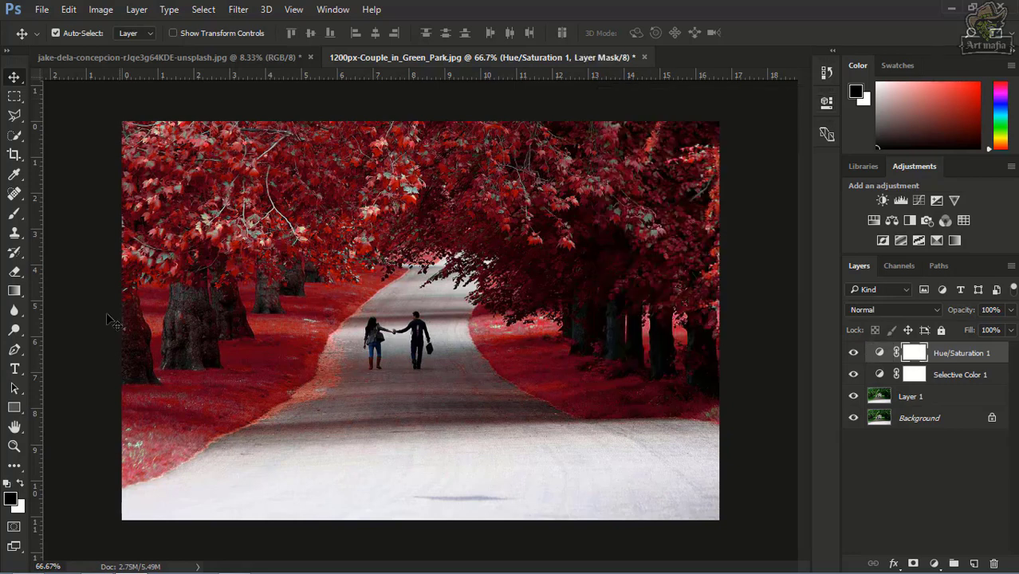
- Brush black on the Hue/Saturation layer mask over the road and the couple, reducing the brush size to 70
{"action": "left_click", "coordinate": [17, 216]}
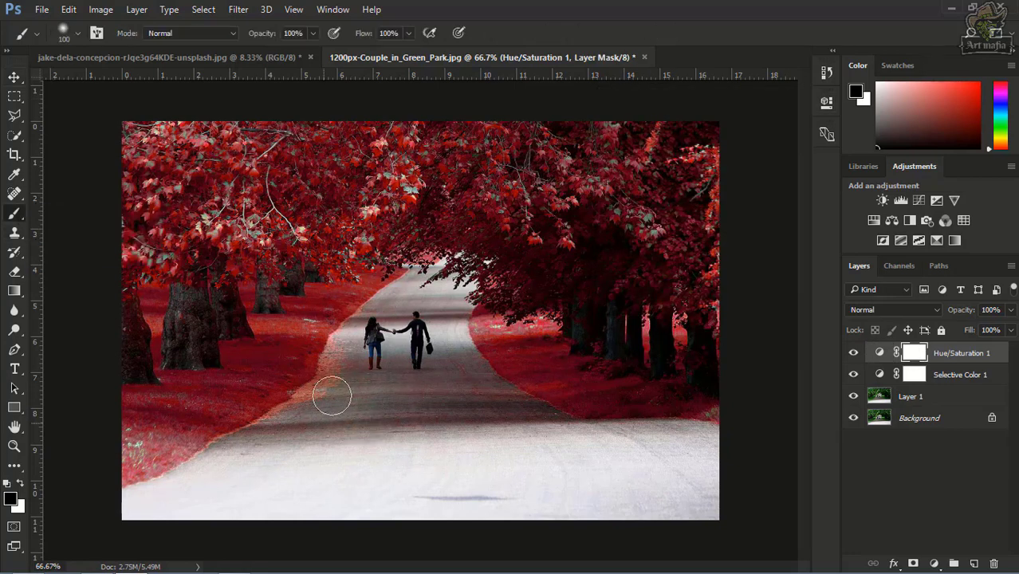
{"action": "mouse_move", "coordinate": [342, 374]}
{"action": "left_mouse_down"}
{"action": "mouse_move", "coordinate": [310, 416]}
{"action": "mouse_move", "coordinate": [323, 393]}
{"action": "left_mouse_up"}
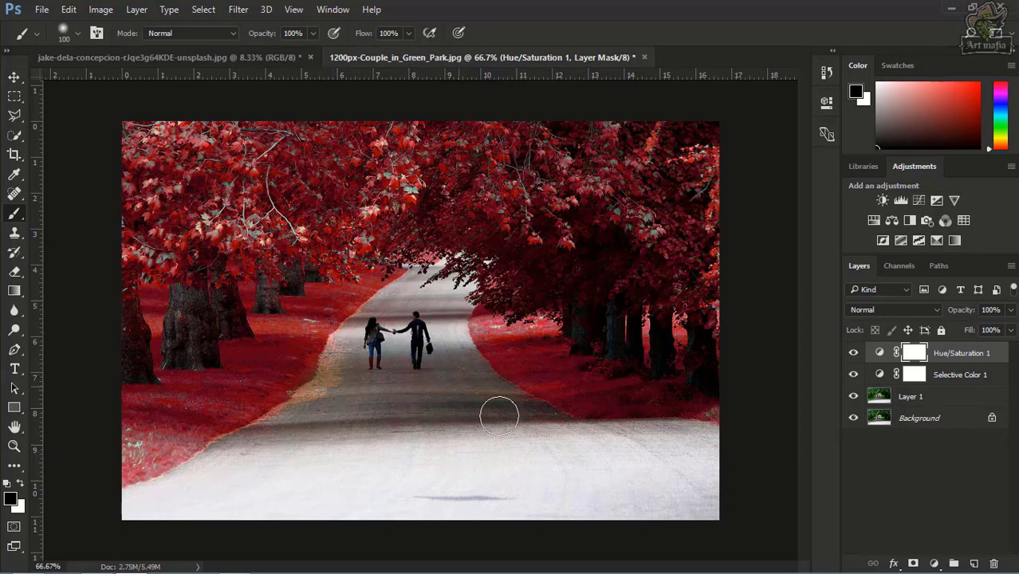
{"action": "mouse_move", "coordinate": [404, 323]}
{"action": "left_mouse_down"}
{"action": "mouse_move", "coordinate": [427, 317]}
{"action": "mouse_move", "coordinate": [446, 333]}
{"action": "left_mouse_up"}
{"action": "key", "text": "bracketleft"}
{"action": "key", "text": "bracketleft"}
{"action": "key", "text": "bracketleft"}
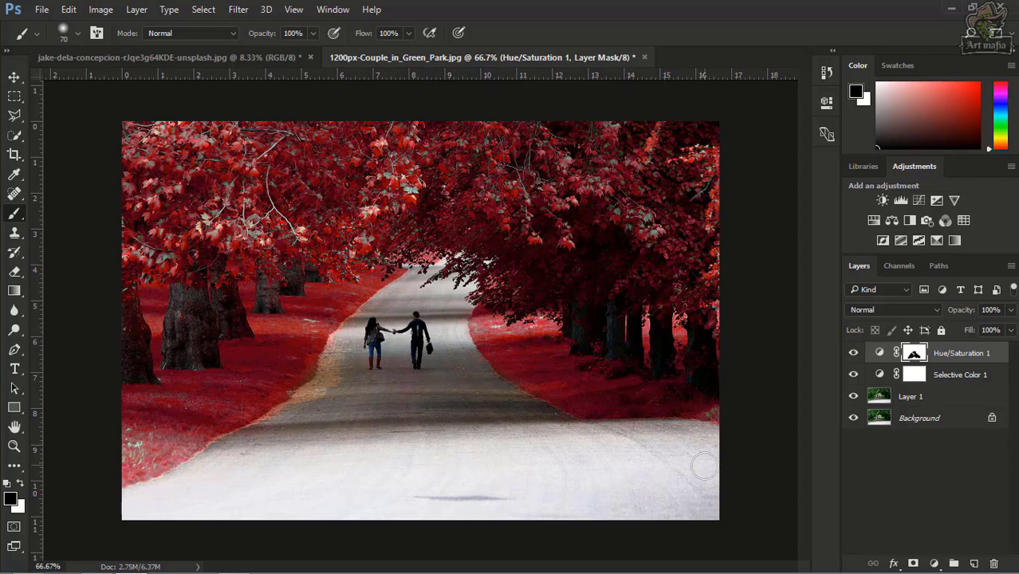
- Stamp all visible layers into a new layer above Hue/Saturation 1
{"action": "key", "text": "ctrl+space"}
{"action": "left_click", "coordinate": [961, 374]}
{"action": "left_click", "coordinate": [956, 359]}
{"action": "key", "text": "ctrl+alt+shift+e"}
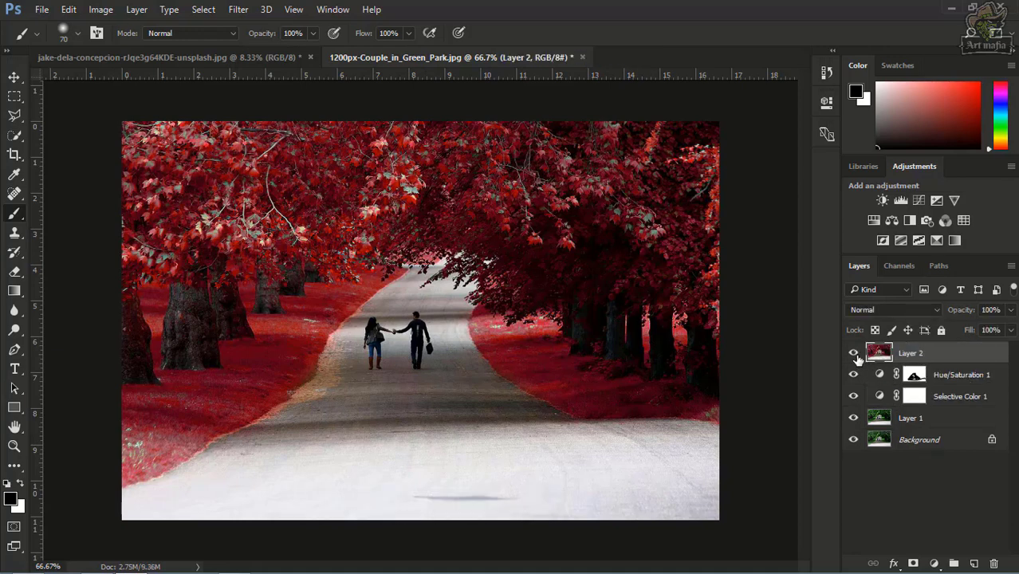
- Open the Camera Raw filter on the stamped layer and set temperature to +10 and exposure to +0.40
{"action": "left_click", "coordinate": [239, 10]}
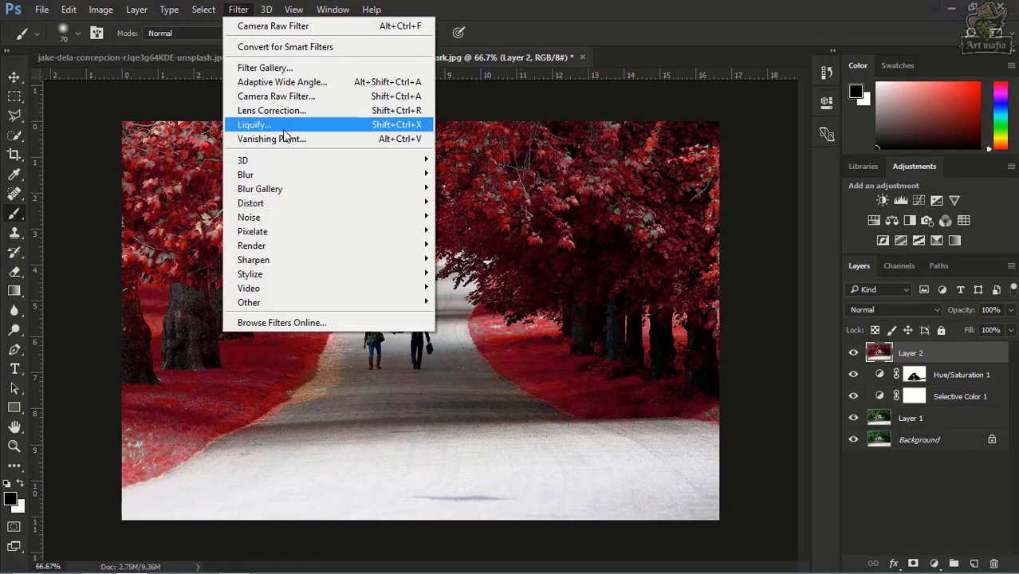
{"action": "left_click", "coordinate": [291, 96]}
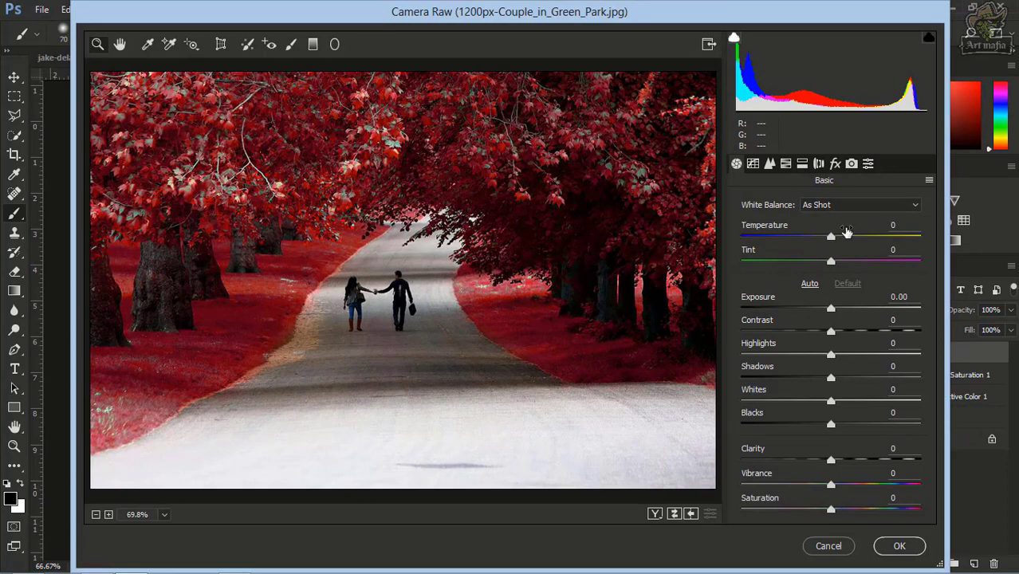
{"action": "mouse_move", "coordinate": [834, 243]}
{"action": "left_mouse_down"}
{"action": "mouse_move", "coordinate": [814, 243]}
{"action": "mouse_move", "coordinate": [840, 243]}
{"action": "left_mouse_up"}
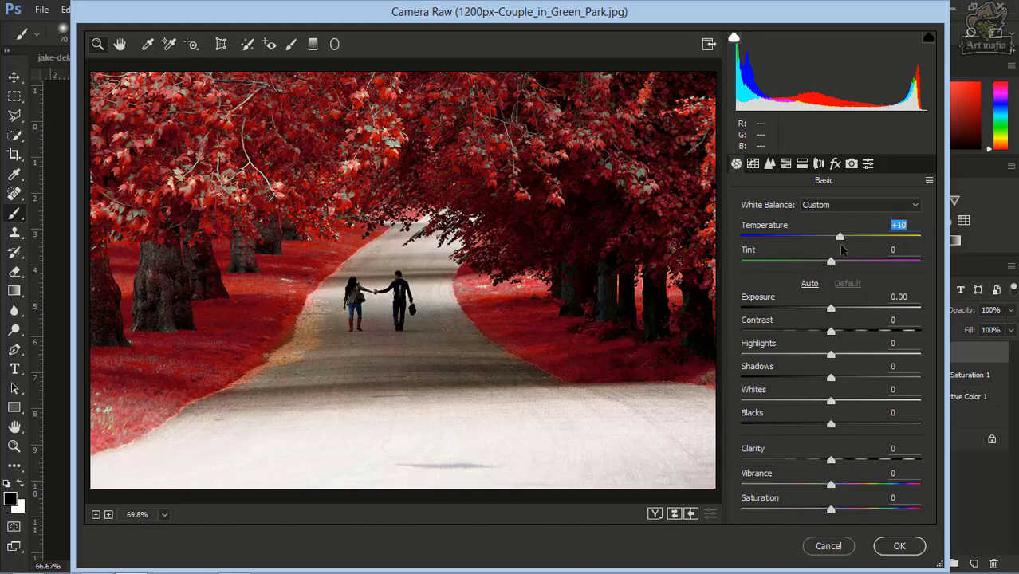
{"action": "left_click", "coordinate": [832, 309]}
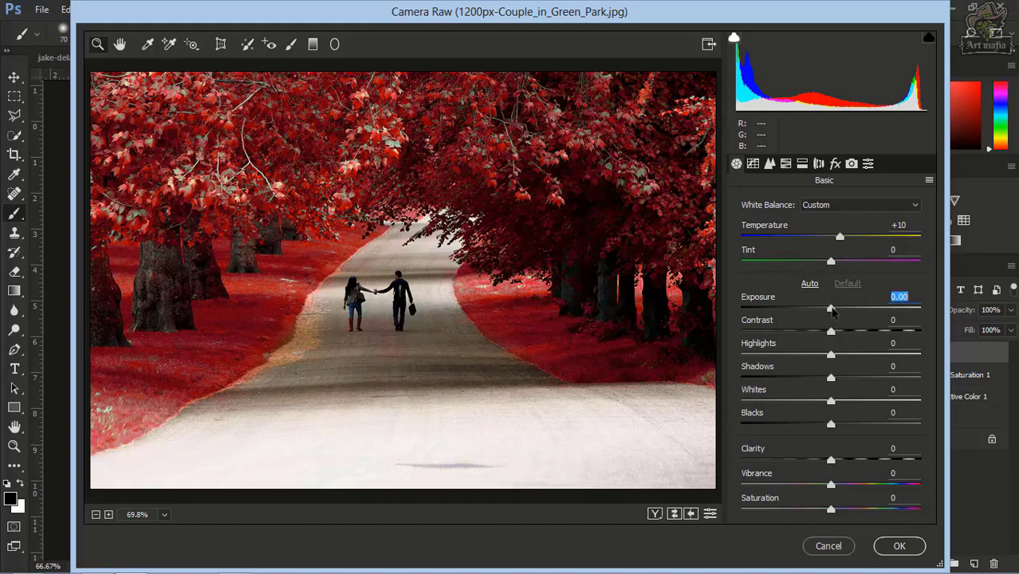
{"action": "mouse_move", "coordinate": [831, 309]}
{"action": "left_mouse_down"}
{"action": "mouse_move", "coordinate": [819, 313]}
{"action": "mouse_move", "coordinate": [840, 316]}
{"action": "left_mouse_up"}
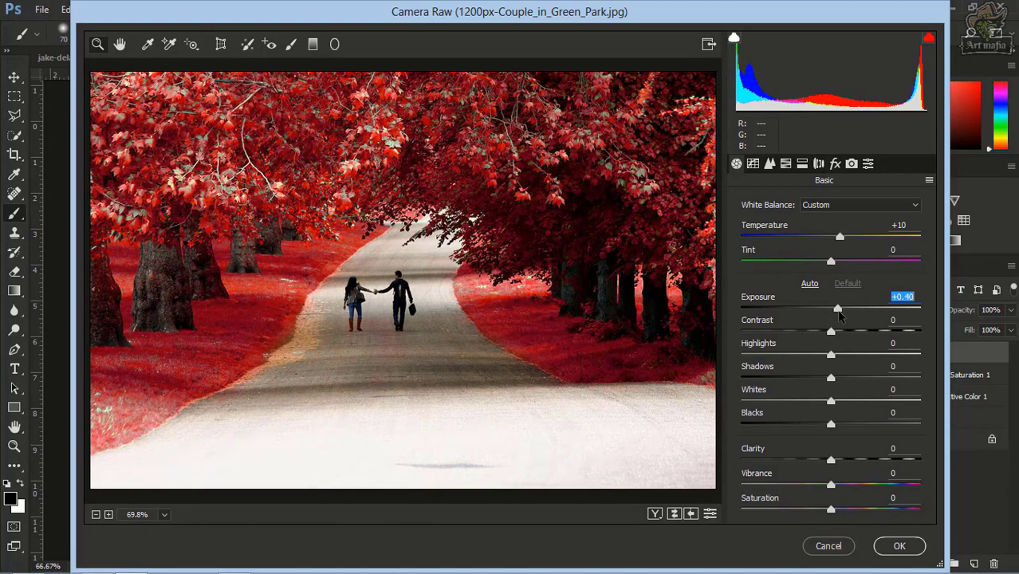
- Set the Camera Raw contrast to +31, highlights to -37, shadows to -5, whites to -30 and blacks to -13
{"action": "key", "text": "Tab"}
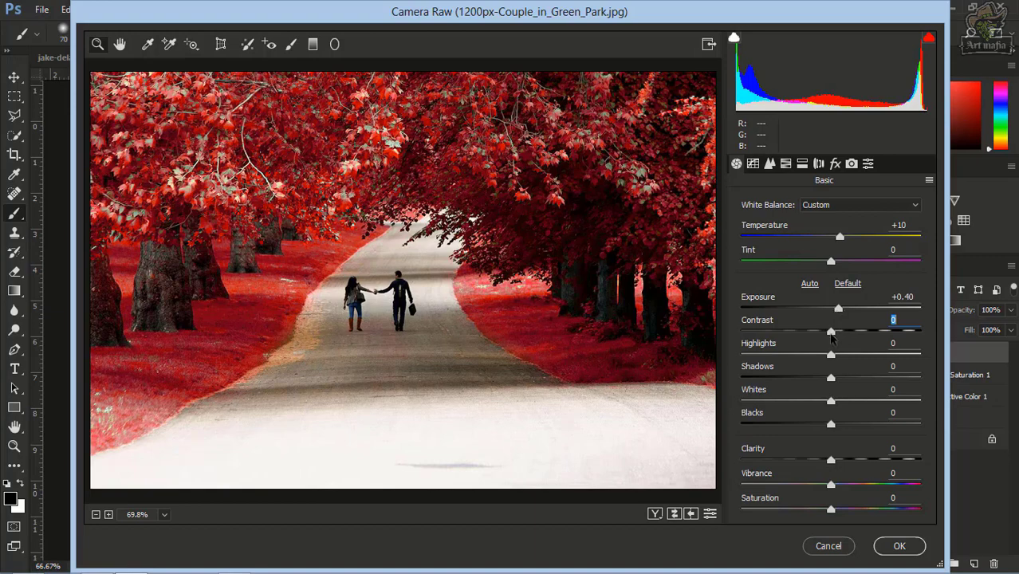
{"action": "left_click_drag", "start_coordinate": [831, 335], "coordinate": [859, 336]}
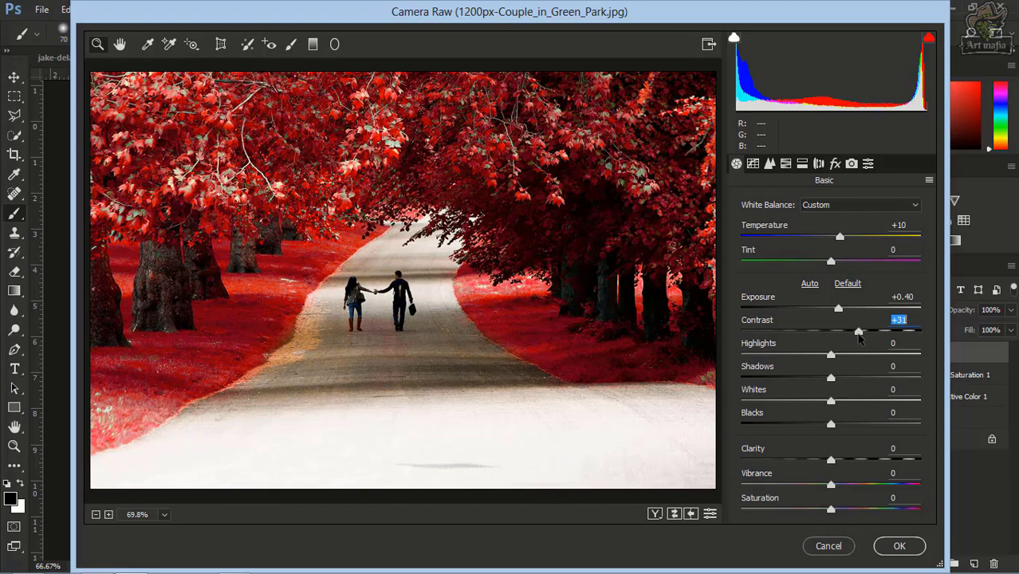
{"action": "mouse_move", "coordinate": [829, 356]}
{"action": "left_mouse_down"}
{"action": "mouse_move", "coordinate": [806, 361]}
{"action": "mouse_move", "coordinate": [826, 363]}
{"action": "left_mouse_up"}
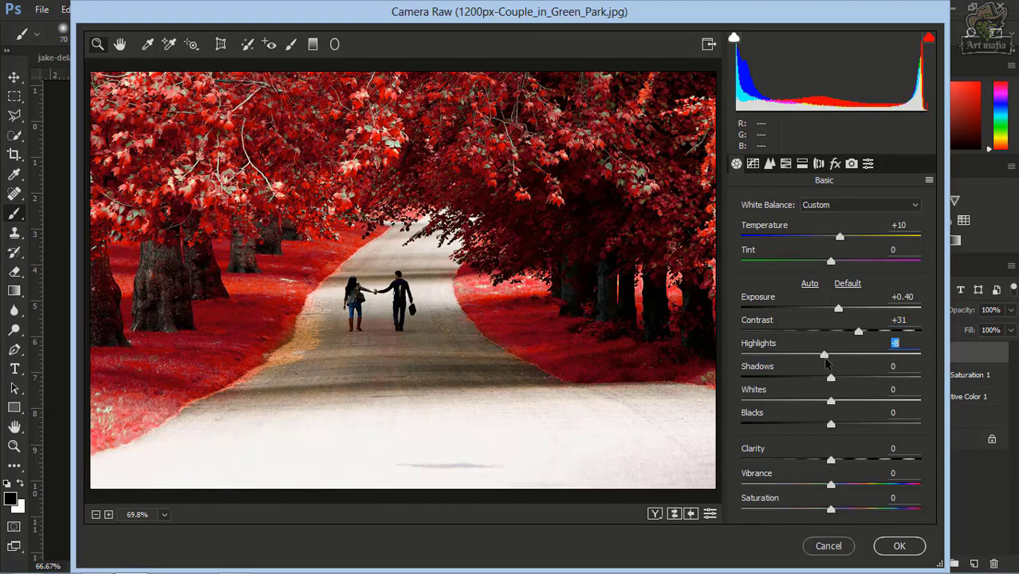
{"action": "left_click", "coordinate": [829, 381]}
{"action": "left_click_drag", "start_coordinate": [823, 356], "coordinate": [820, 428]}
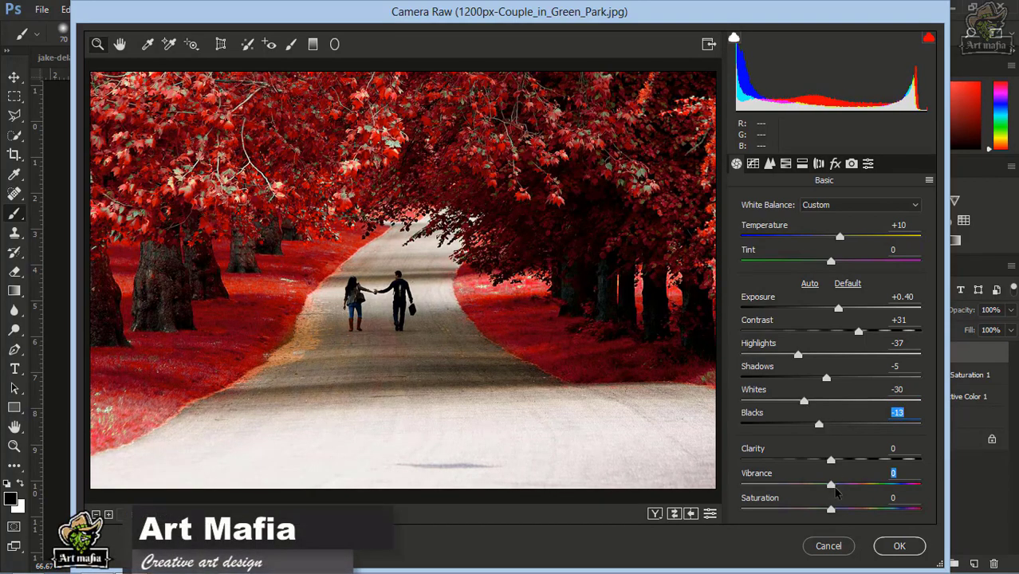
- Set vibrance to +24 and saturation to -16, and color noise reduction to 8 with color smoothness 100
{"action": "left_click_drag", "start_coordinate": [830, 485], "coordinate": [816, 514]}
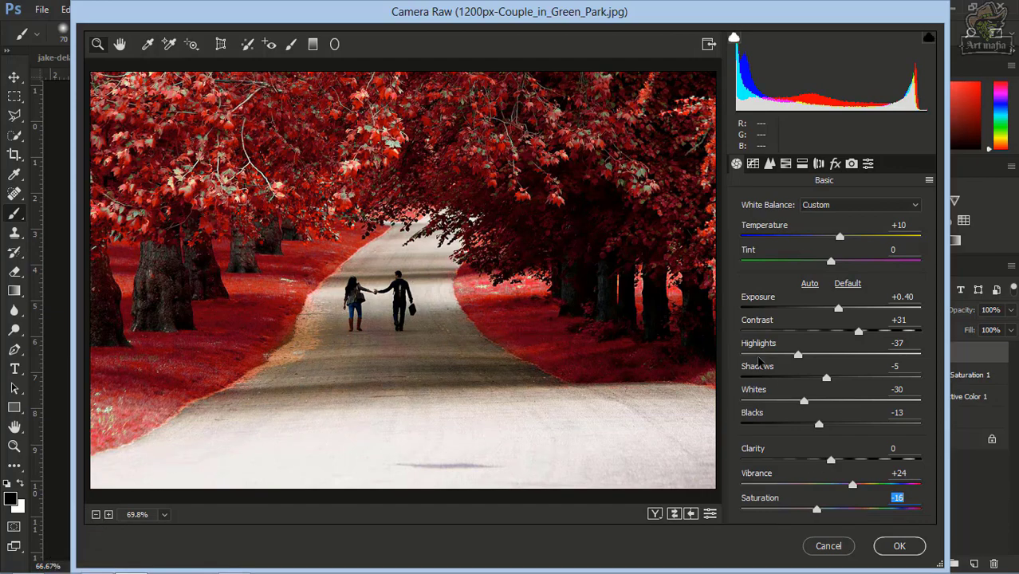
{"action": "left_click", "coordinate": [770, 164]}
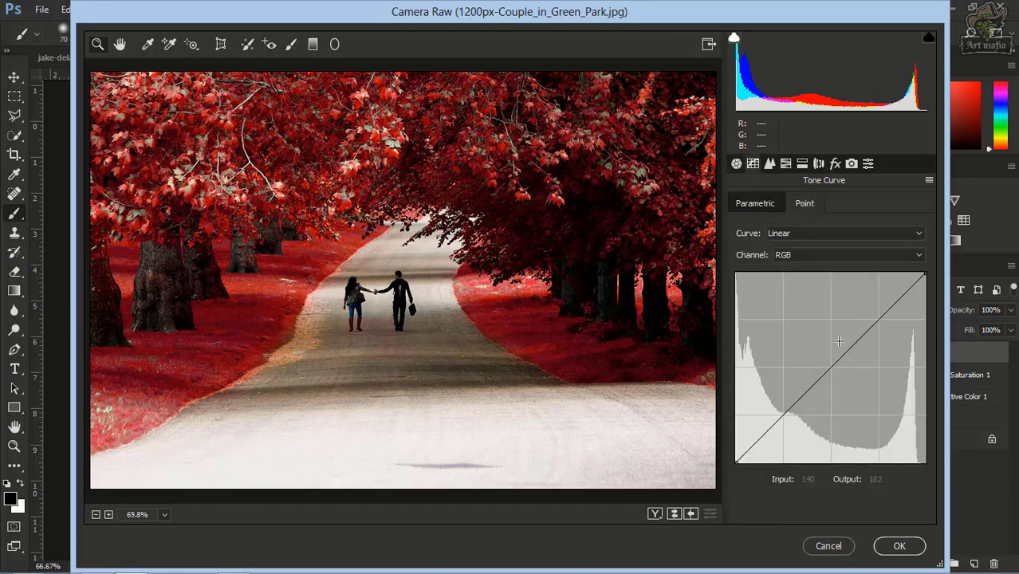
{"action": "left_click", "coordinate": [770, 164]}
{"action": "scroll", "coordinate": [797, 416], "scroll_direction": "down", "scroll_amount": 1}
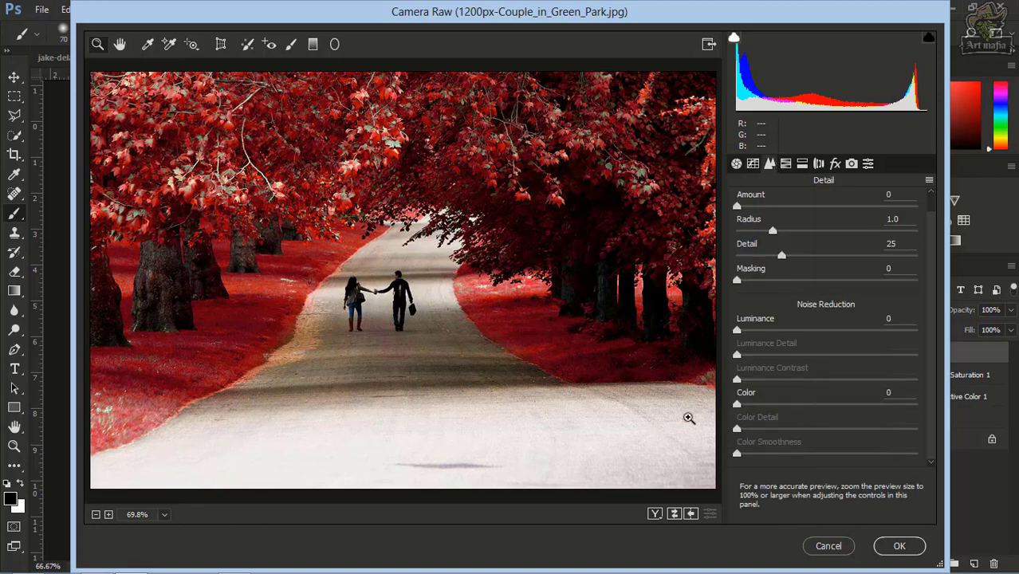
{"action": "left_click", "coordinate": [750, 407]}
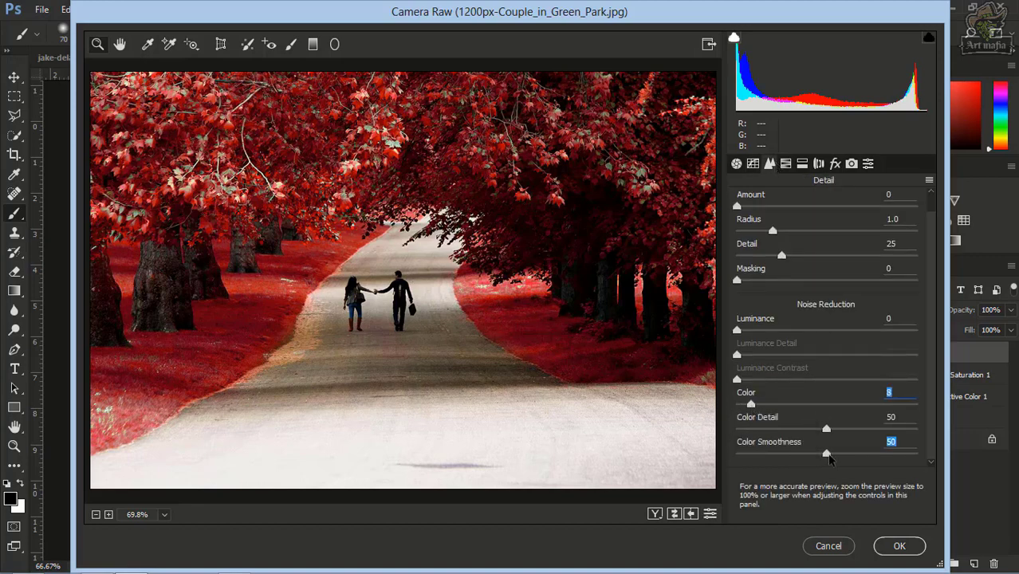
{"action": "left_click_drag", "start_coordinate": [826, 453], "coordinate": [916, 453]}
{"action": "scroll", "coordinate": [882, 345], "scroll_direction": "up", "scroll_amount": 1}
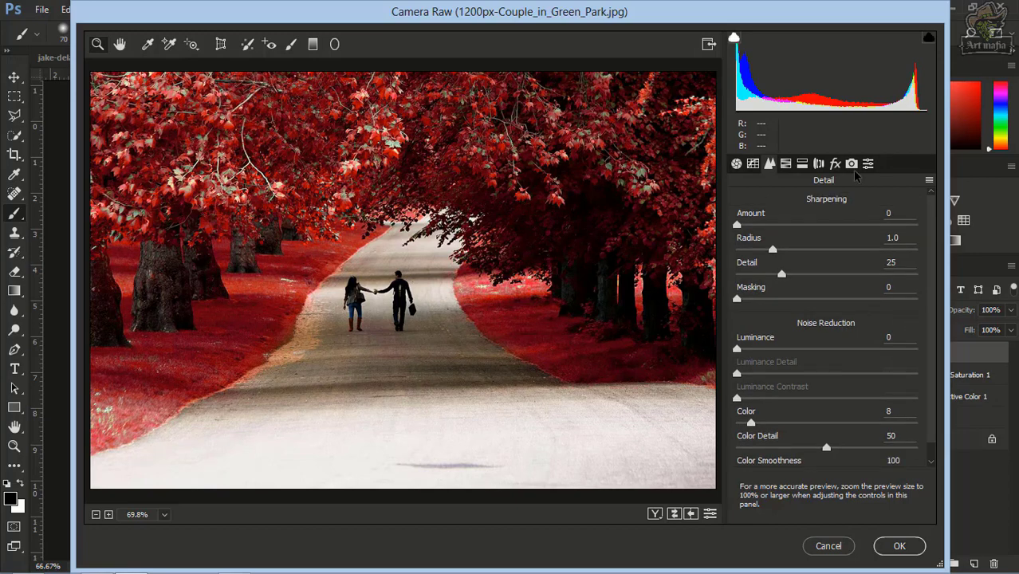
- Set the blue primary hue to -23 in the camera calibration and apply the Camera Raw filter
{"action": "left_click", "coordinate": [851, 163]}
{"action": "left_click", "coordinate": [825, 446]}
{"action": "left_click_drag", "start_coordinate": [822, 450], "coordinate": [808, 452]}
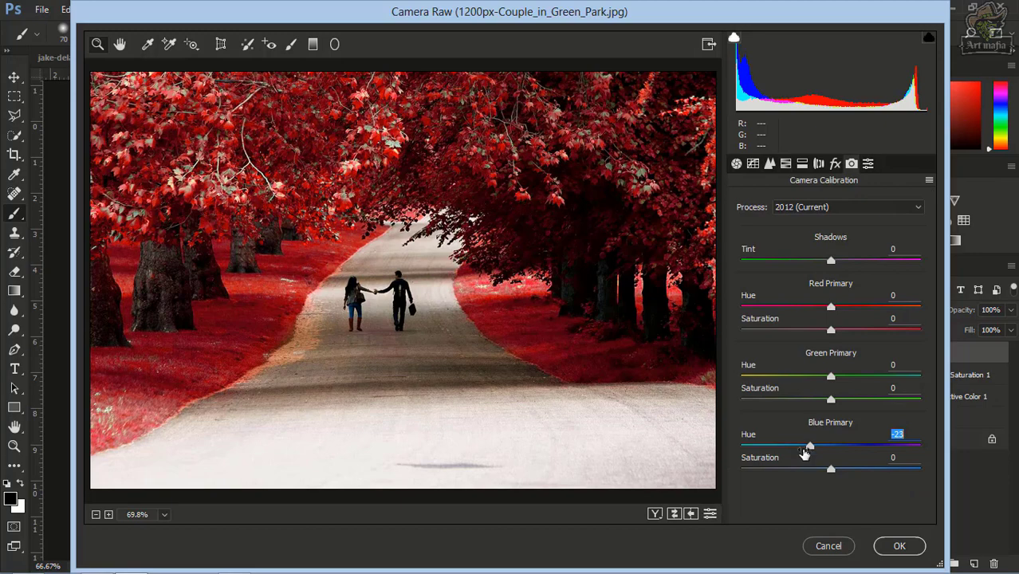
{"action": "left_click", "coordinate": [898, 546]}
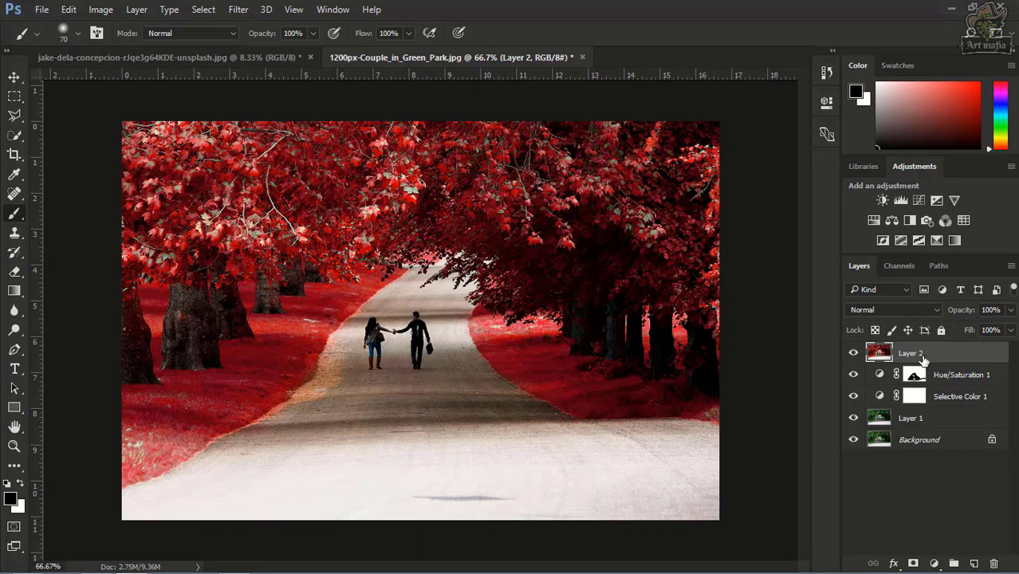
- Hide Layer 2 and set the master hue of the Hue/Saturation 1 adjustment to -29
{"action": "left_click", "coordinate": [853, 352]}
{"action": "double_click", "coordinate": [880, 374]}
{"action": "left_click_drag", "start_coordinate": [698, 196], "coordinate": [674, 201]}
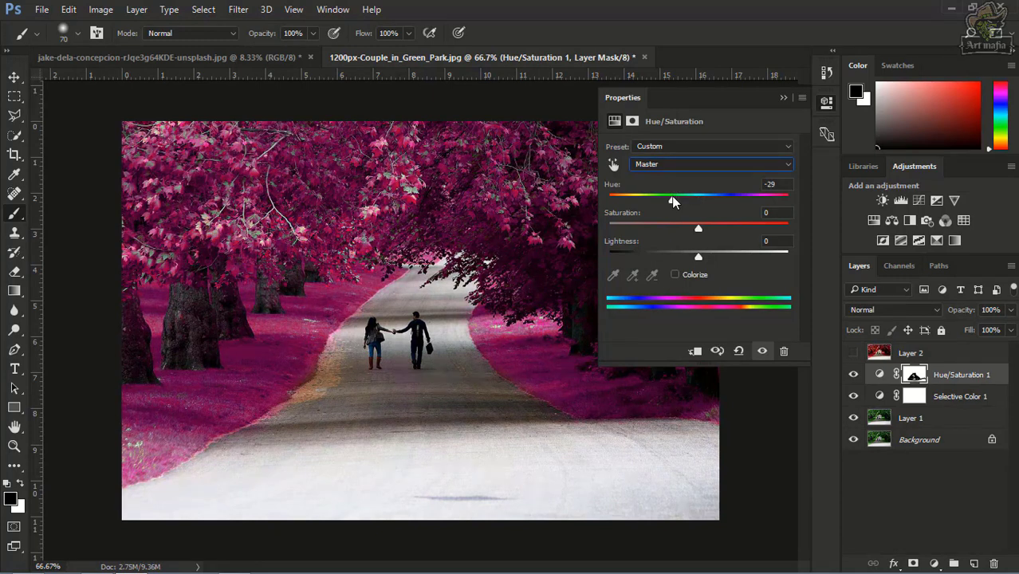
{"action": "left_click", "coordinate": [783, 97]}
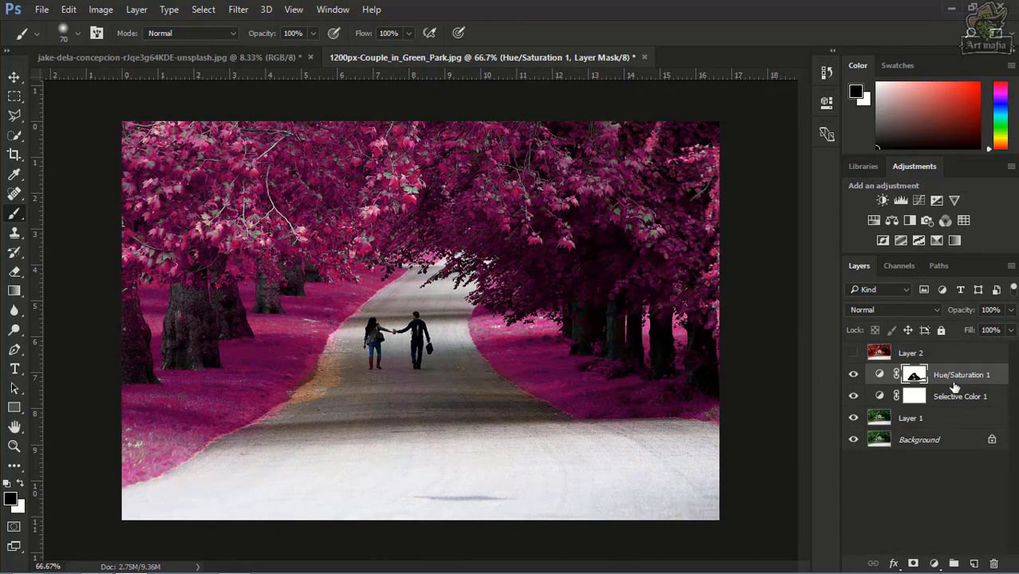
- Stamp the visible layers into a new layer above Hue/Saturation 1 and open the Camera Raw filter on it
{"action": "key", "text": "ctrl+shift+alt+e"}
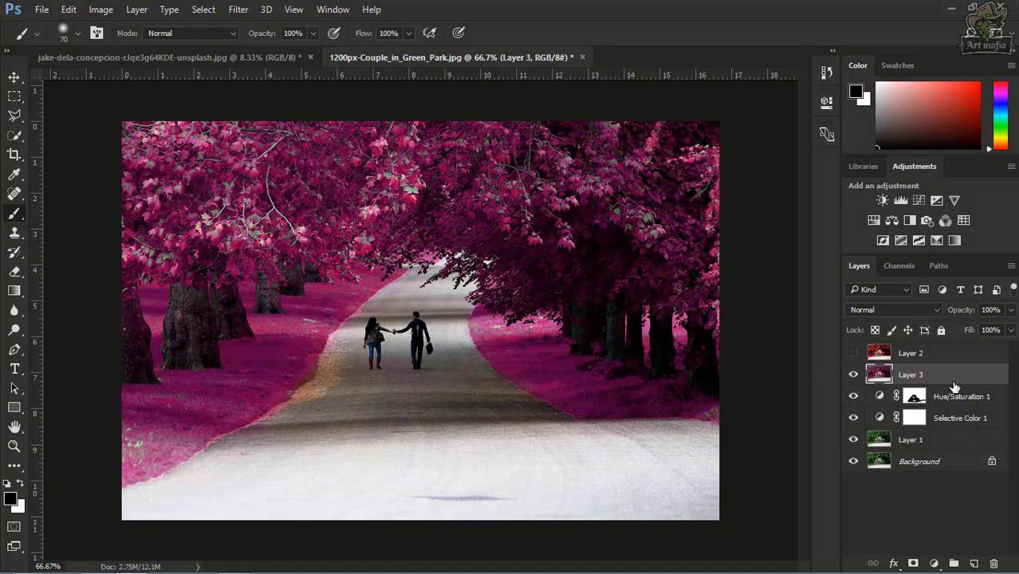
{"action": "left_click", "coordinate": [233, 12]}
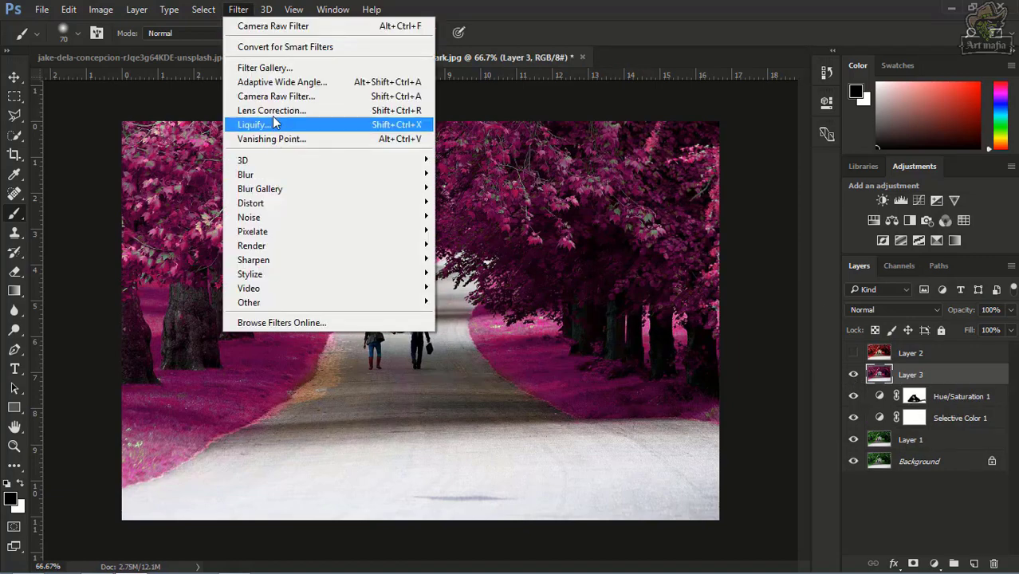
{"action": "left_click", "coordinate": [275, 96]}
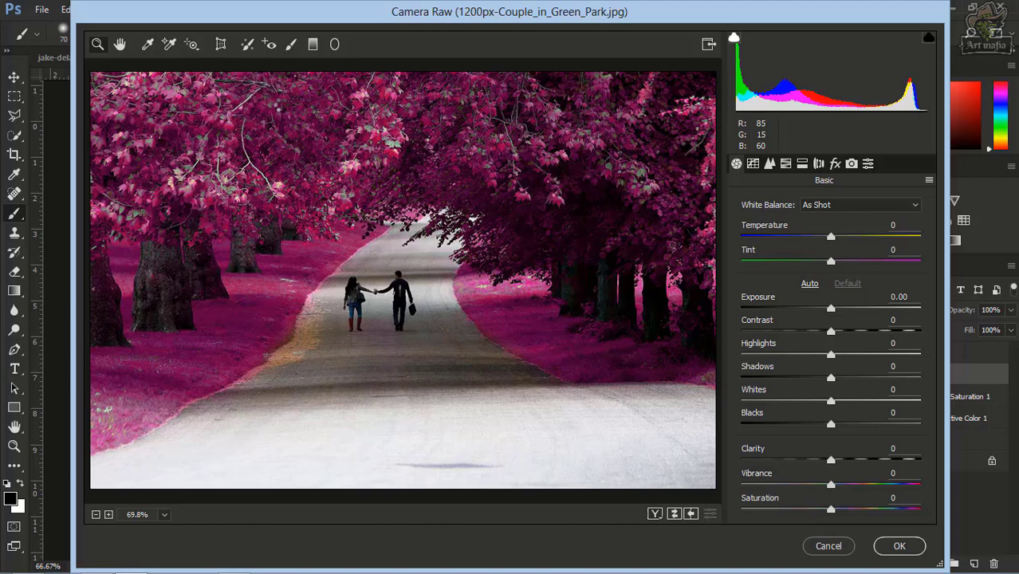
- Set temperature to +10, exposure +0.50, contrast +19, highlights -58, shadows -22, whites -37, blacks +33, vibrance +15 and saturation -13
{"action": "left_click_drag", "start_coordinate": [831, 238], "coordinate": [839, 244]}
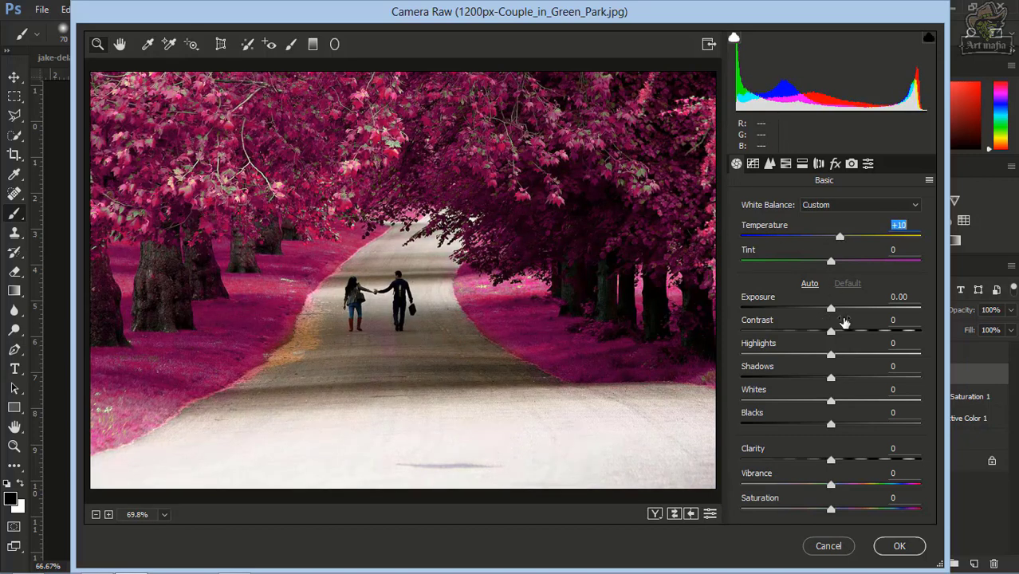
{"action": "left_click_drag", "start_coordinate": [831, 309], "coordinate": [796, 406]}
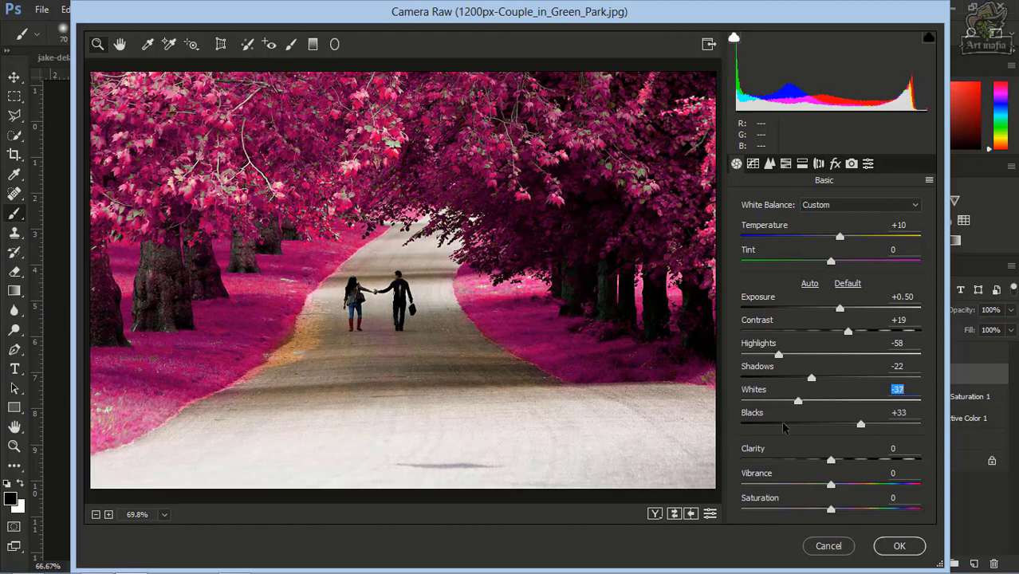
{"action": "left_click_drag", "start_coordinate": [831, 487], "coordinate": [819, 515]}
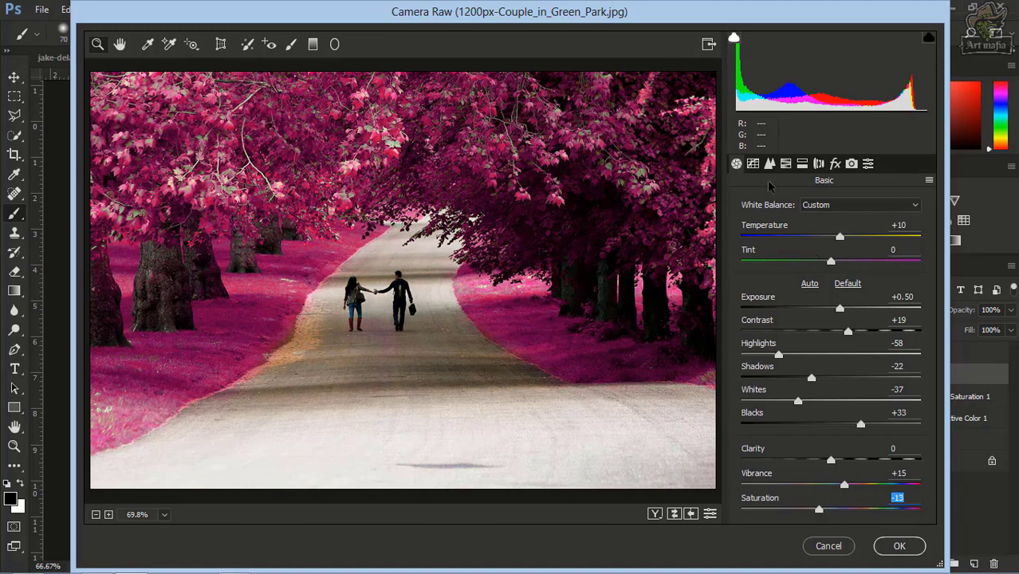
- Set color noise reduction to 10 with color smoothness 100, and luminance noise reduction to 11
{"action": "left_click", "coordinate": [787, 164]}
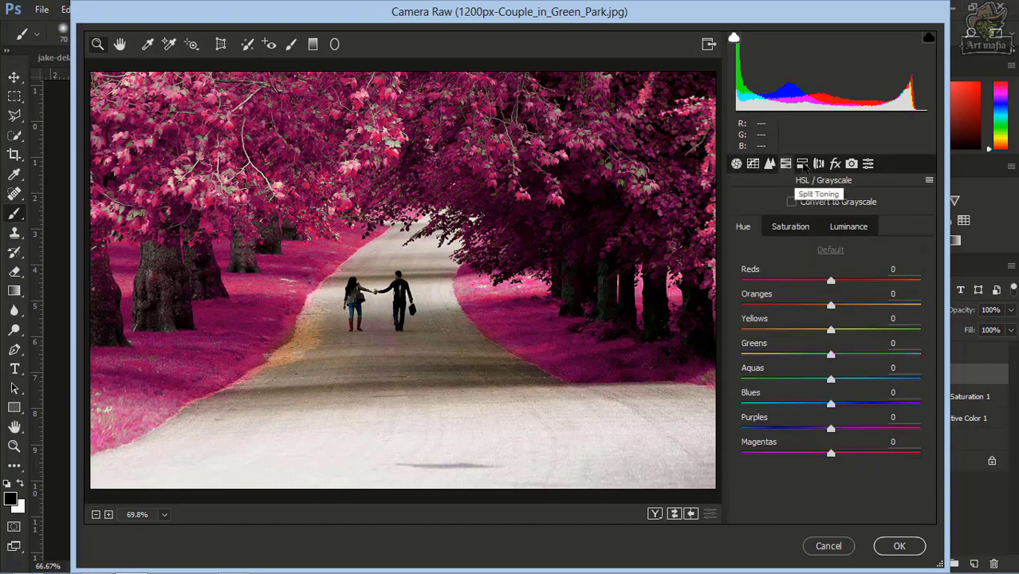
{"action": "left_click", "coordinate": [802, 164]}
{"action": "left_click", "coordinate": [770, 164]}
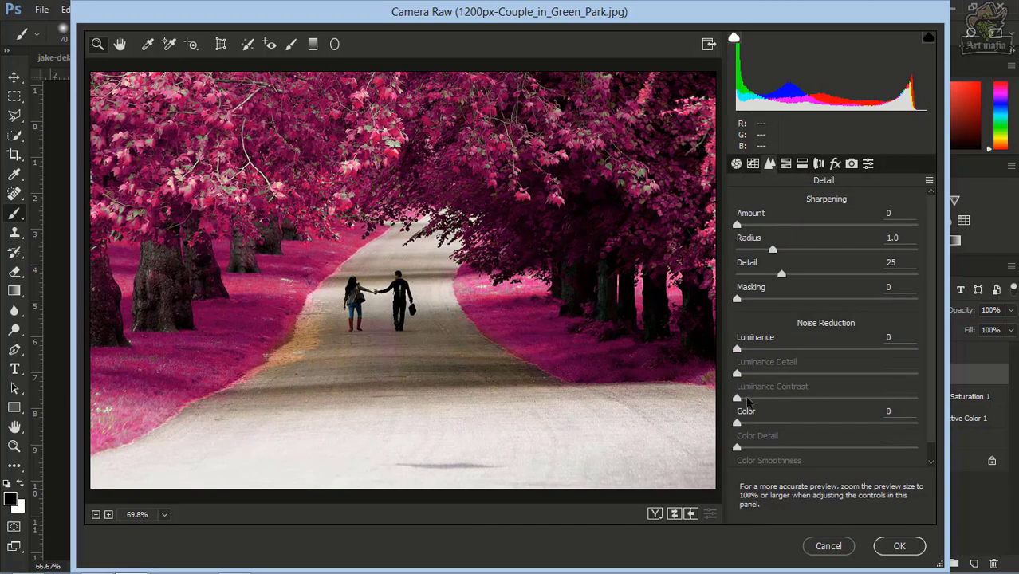
{"action": "left_click_drag", "start_coordinate": [738, 422], "coordinate": [754, 423]}
{"action": "scroll", "coordinate": [823, 444], "scroll_direction": "down", "scroll_amount": 1}
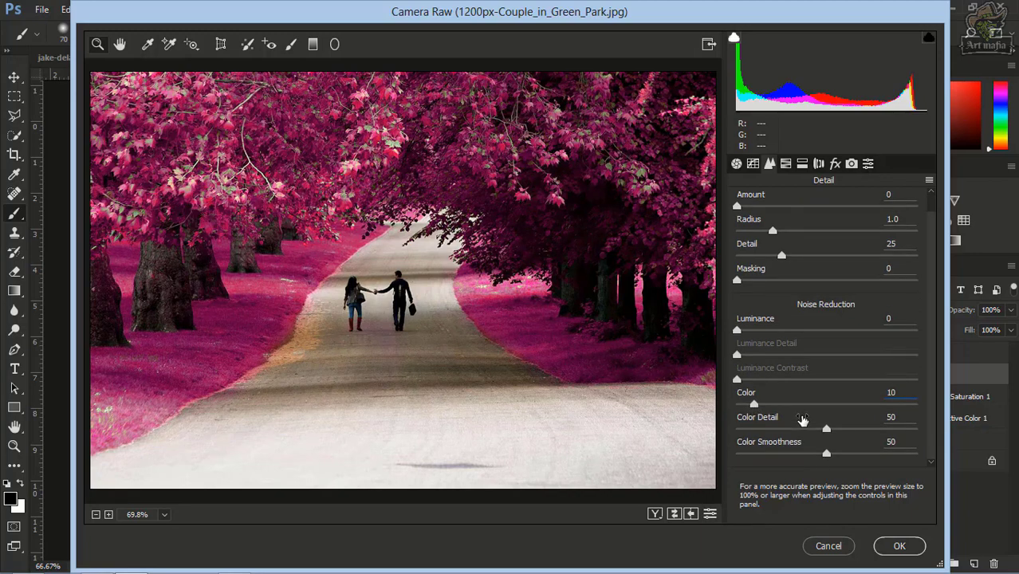
{"action": "left_click_drag", "start_coordinate": [826, 452], "coordinate": [916, 453]}
{"action": "mouse_move", "coordinate": [737, 330]}
{"action": "left_mouse_down"}
{"action": "mouse_move", "coordinate": [765, 332]}
{"action": "mouse_move", "coordinate": [756, 332]}
{"action": "left_mouse_up"}
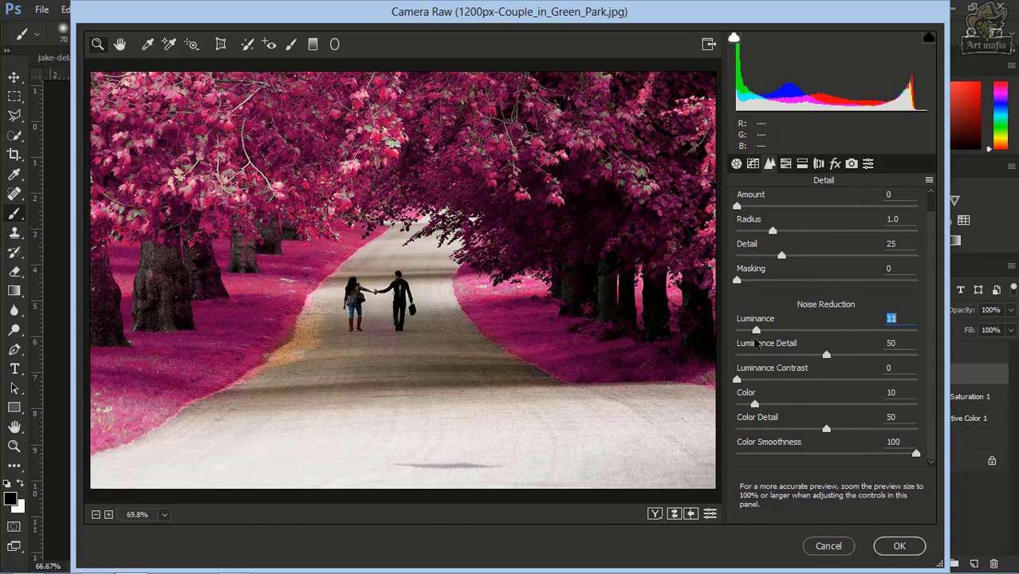
- Set the blue primary hue to -36 in the camera calibration and apply the filter to the magenta layer
{"action": "left_click", "coordinate": [835, 164]}
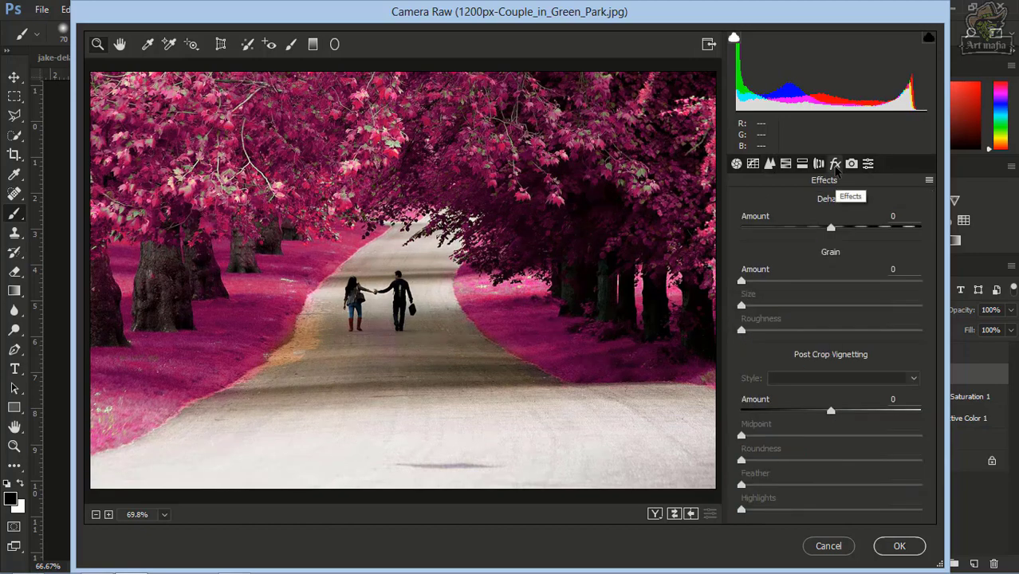
{"action": "left_click", "coordinate": [852, 165]}
{"action": "left_click_drag", "start_coordinate": [831, 446], "coordinate": [795, 459]}
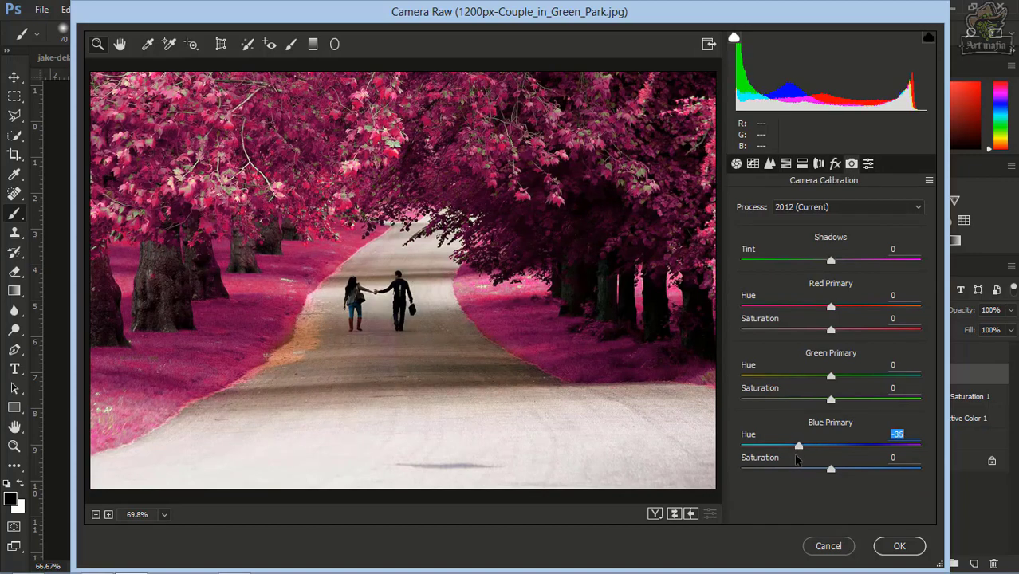
{"action": "left_click", "coordinate": [899, 546]}
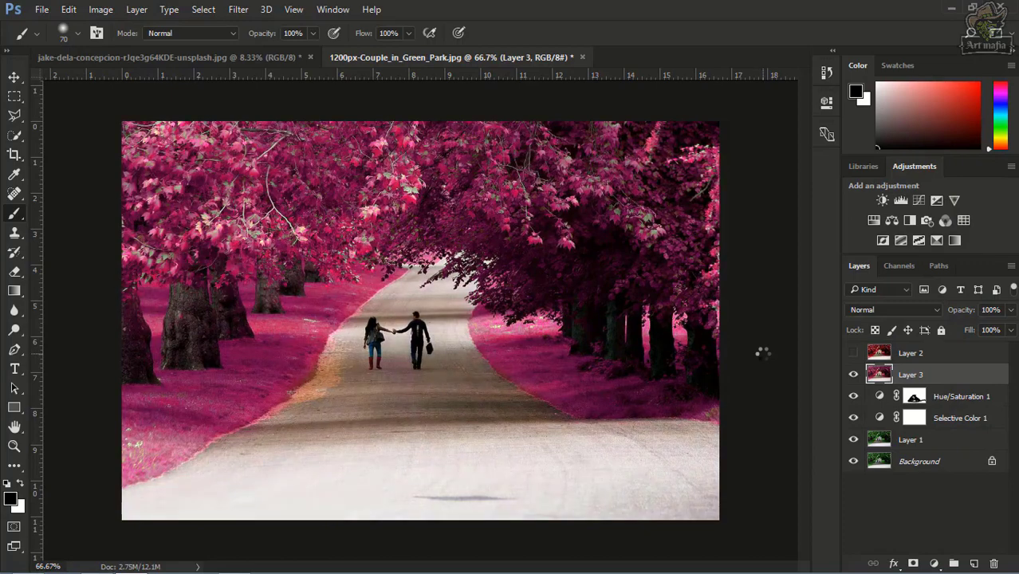
- Toggle the visibility of Layer 2 to compare the red and magenta versions, and leave it shown
{"action": "key", "text": "v"}
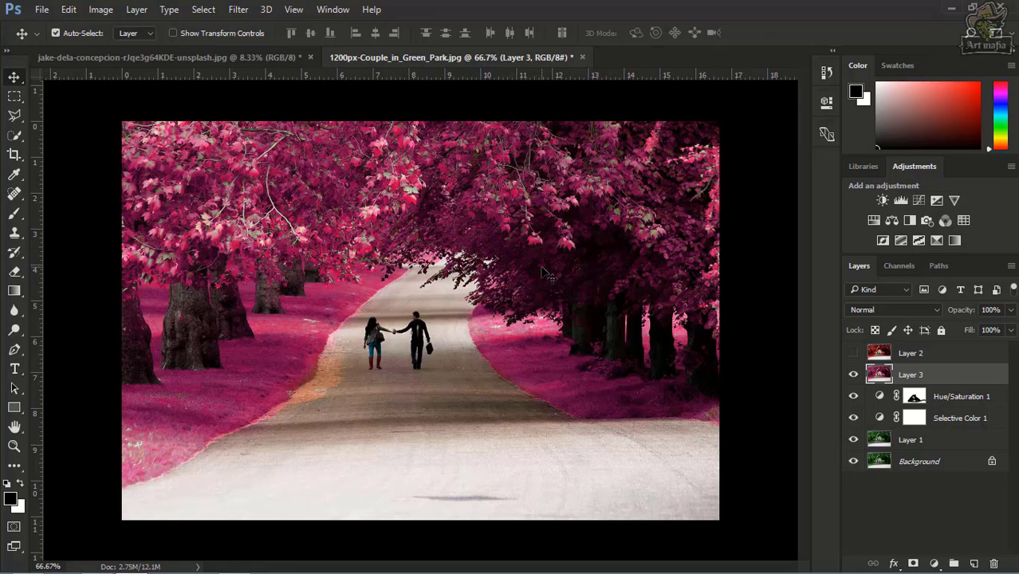
{"action": "left_click", "coordinate": [853, 354]}
{"action": "left_click", "coordinate": [853, 353]}
{"action": "left_click", "coordinate": [853, 353]}
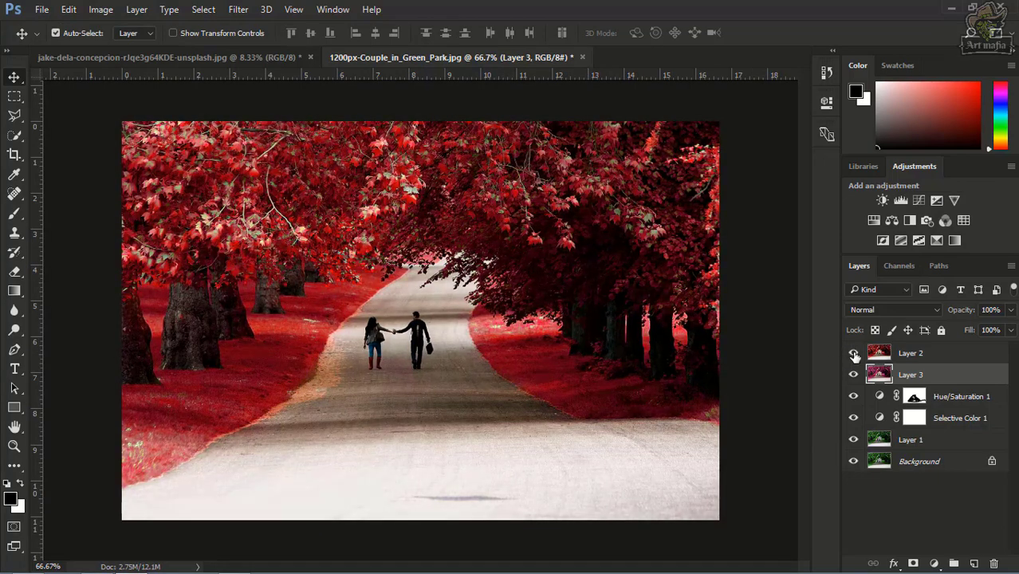
{"action": "left_click", "coordinate": [853, 353]}
{"action": "left_click", "coordinate": [852, 353]}
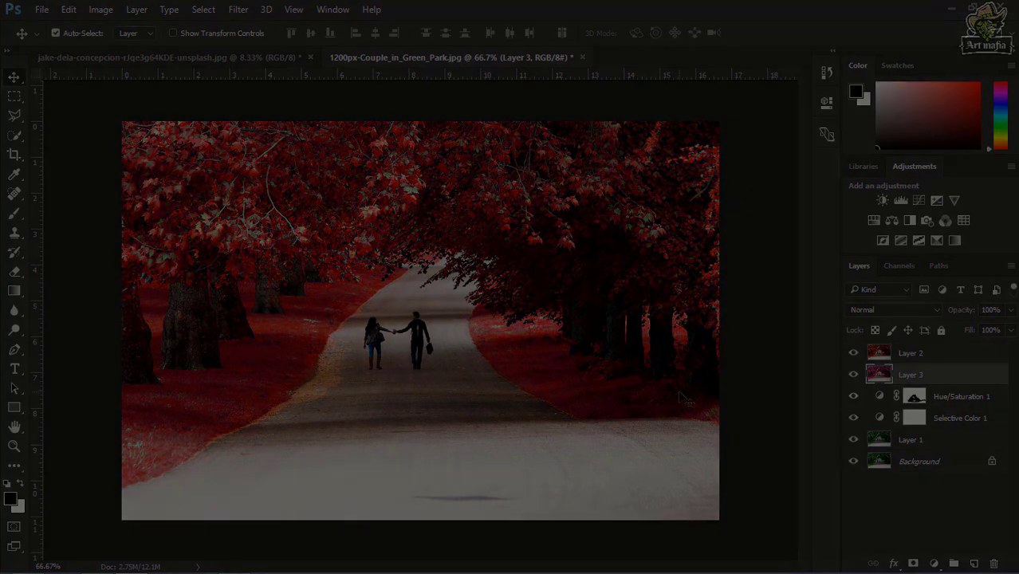